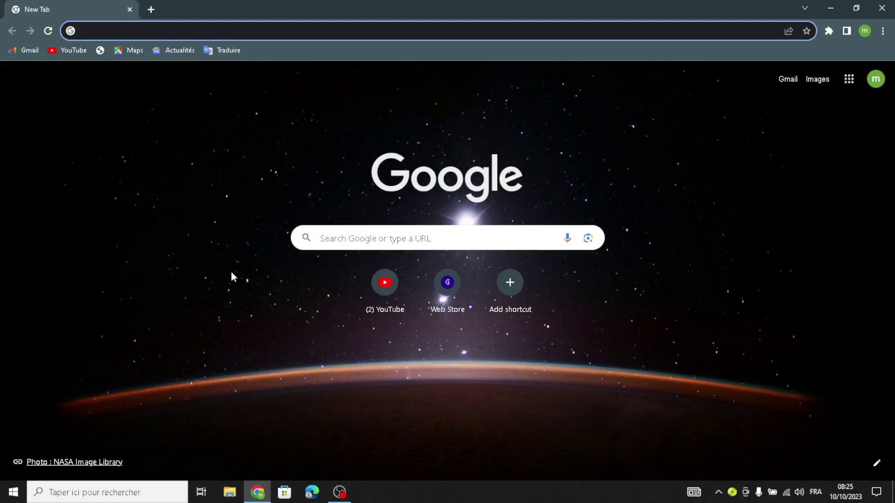
Search Google for 'squarespace' from the Chrome address bar
{"action": "type", "text": "squarespace"}
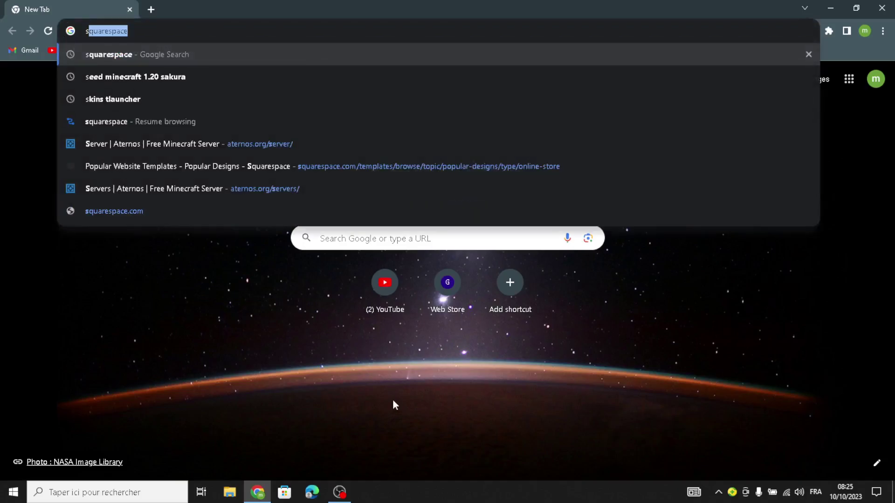
{"action": "left_click", "coordinate": [194, 63]}
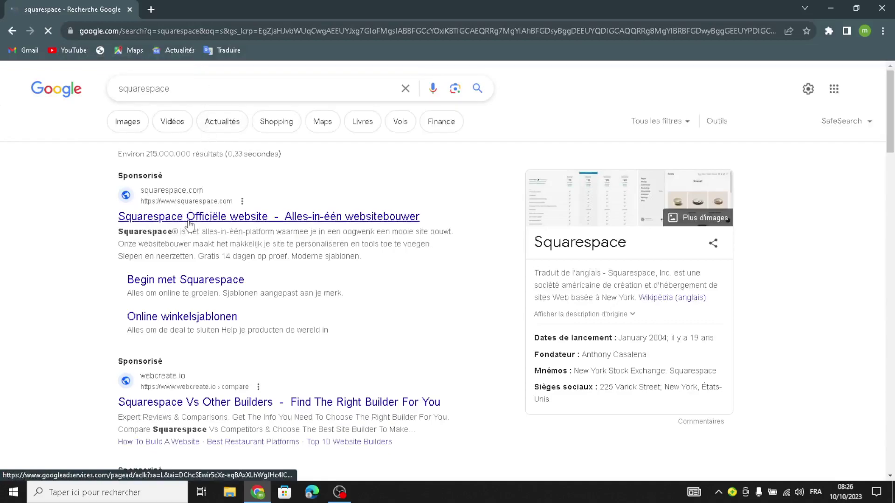
Go to the official Squarespace site's templates and filter them to Online Store
{"action": "left_click", "coordinate": [188, 222]}
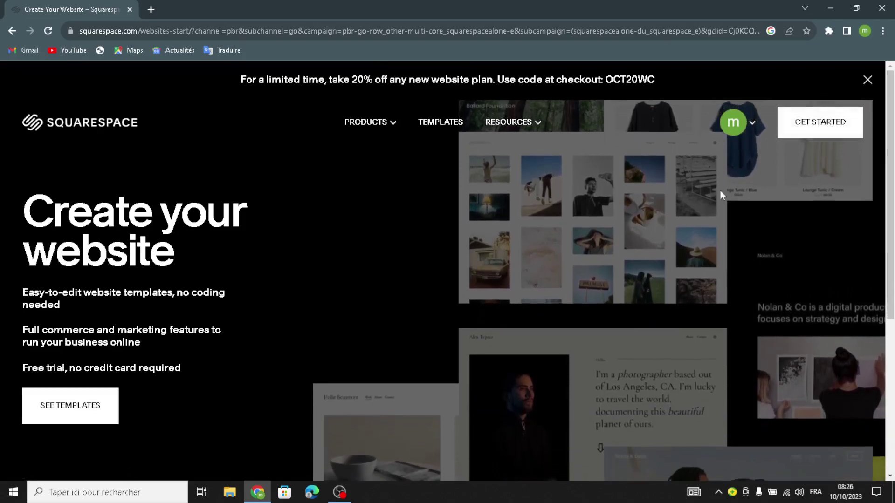
{"action": "left_click", "coordinate": [94, 426]}
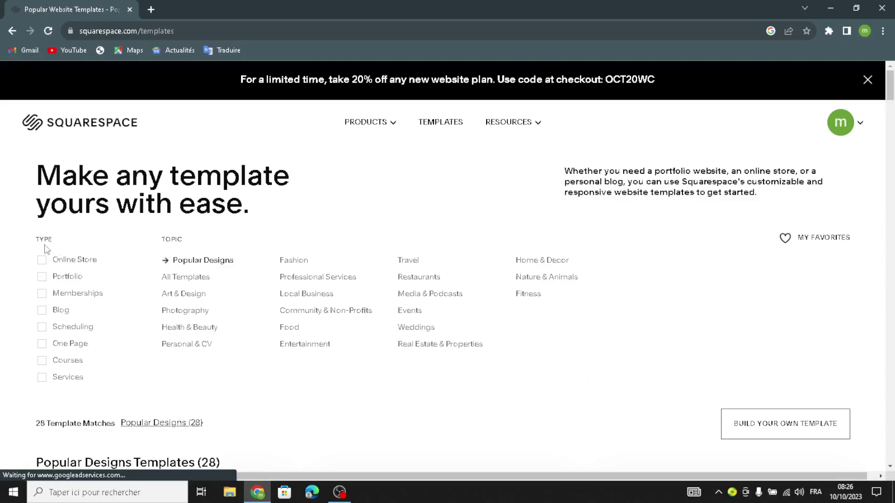
{"action": "left_click", "coordinate": [42, 263]}
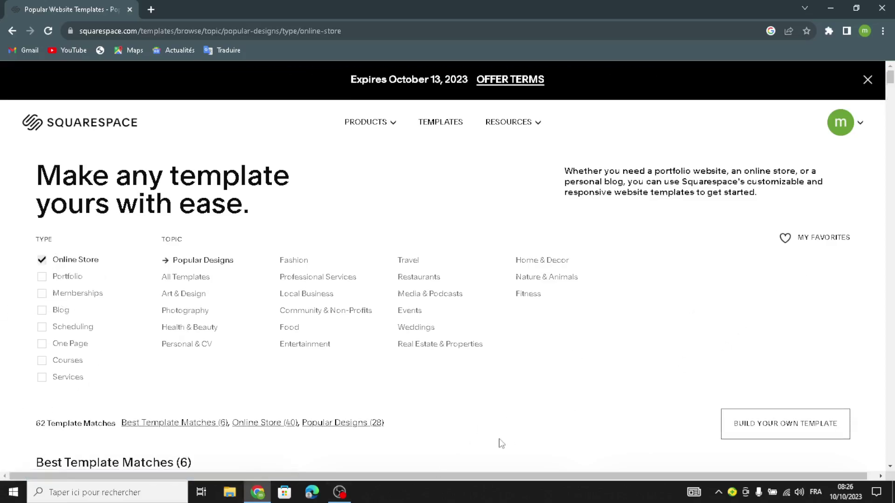
Start the 'Build your own template' option with GET STARTED
{"action": "scroll", "coordinate": [502, 444], "scroll_direction": "down", "scroll_amount": 5}
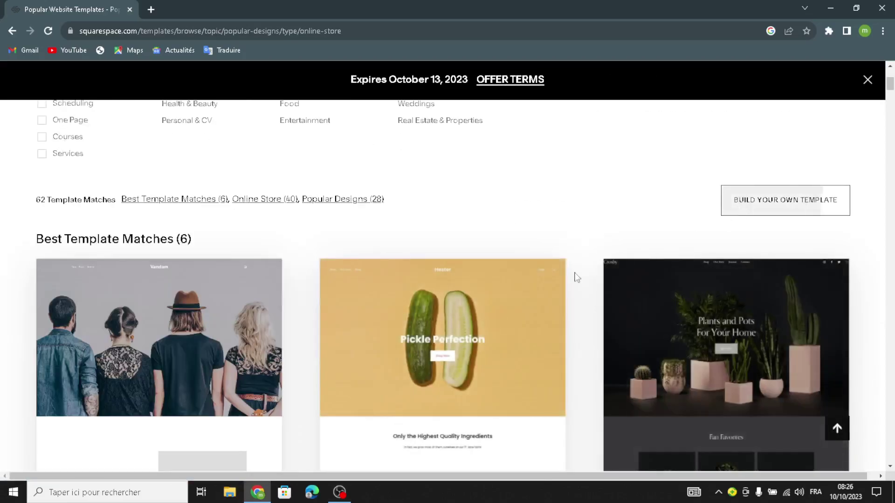
{"action": "scroll", "coordinate": [594, 338], "scroll_direction": "down", "scroll_amount": 1}
{"action": "scroll", "coordinate": [594, 338], "scroll_direction": "up", "scroll_amount": 1}
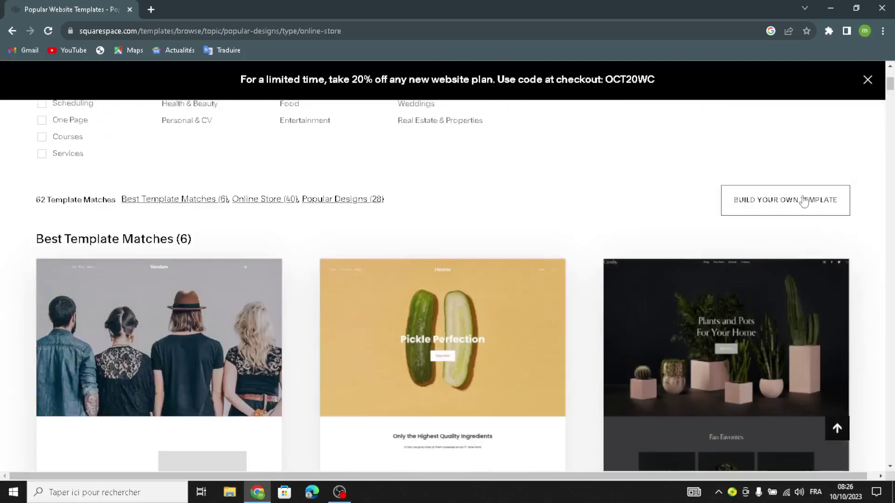
{"action": "scroll", "coordinate": [650, 309], "scroll_direction": "down", "scroll_amount": 10}
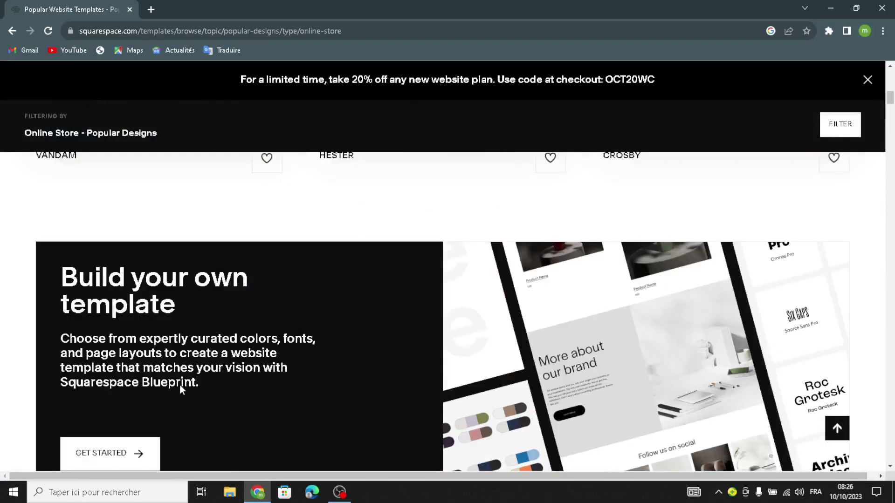
{"action": "left_click", "coordinate": [110, 459]}
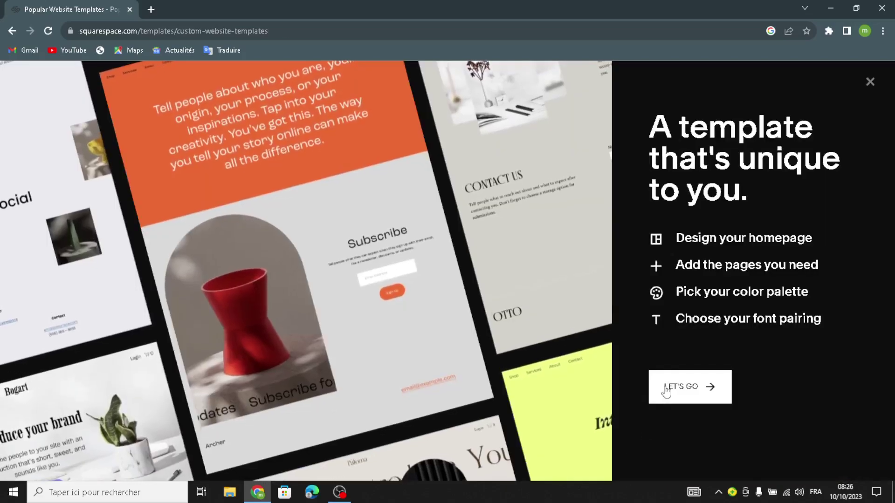
Begin the custom template setup and title the site 'WineSpirits Co.'
{"action": "left_click", "coordinate": [666, 390]}
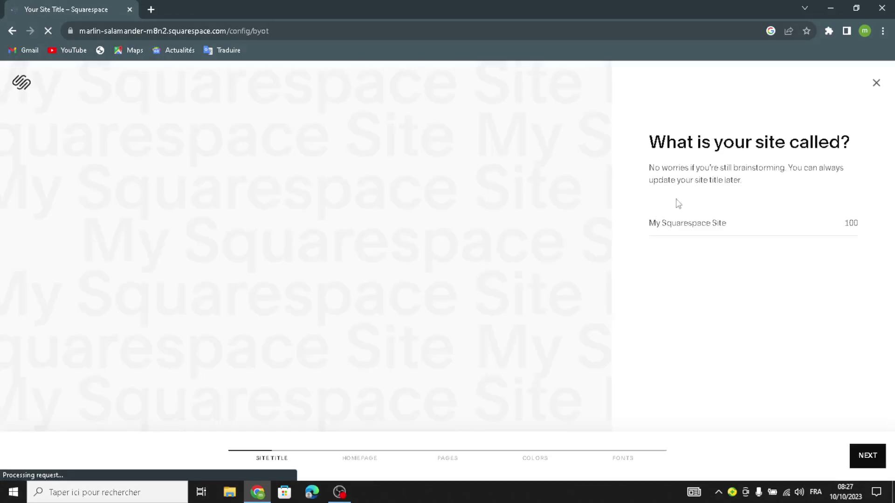
{"action": "left_click", "coordinate": [660, 225]}
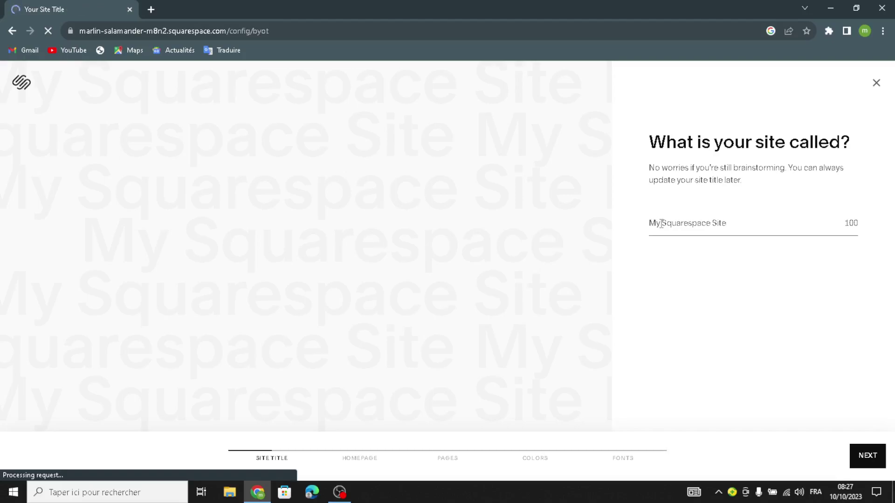
{"action": "type", "text": "WineSpirits Co."}
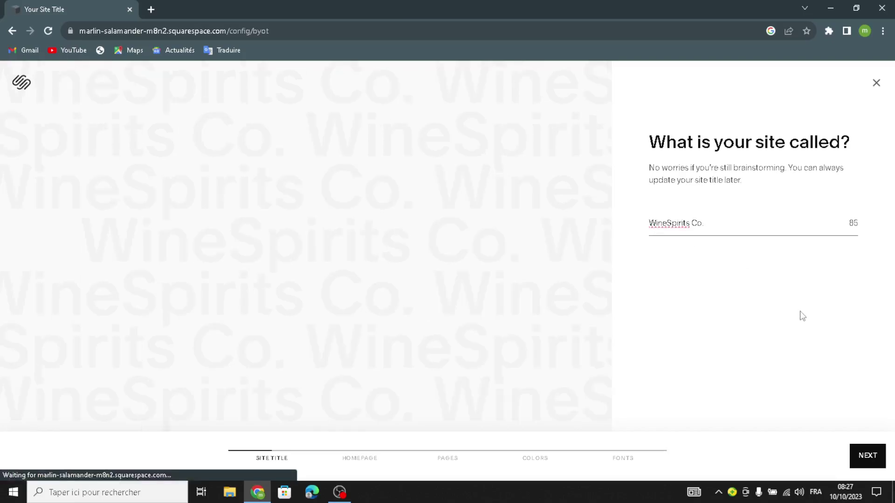
{"action": "left_click", "coordinate": [867, 454]}
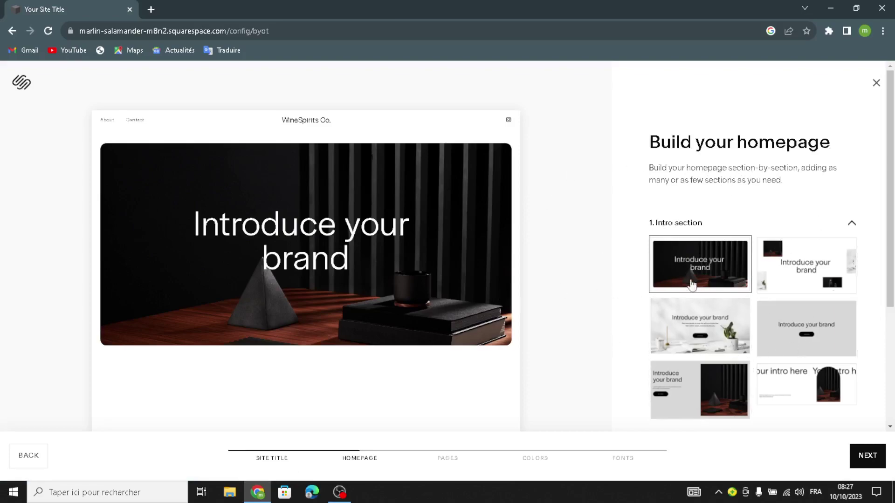
Choose the grey centered intro, Shop our product, and grey text-only about layouts
{"action": "left_click", "coordinate": [778, 334]}
{"action": "scroll", "coordinate": [749, 345], "scroll_direction": "down", "scroll_amount": 1}
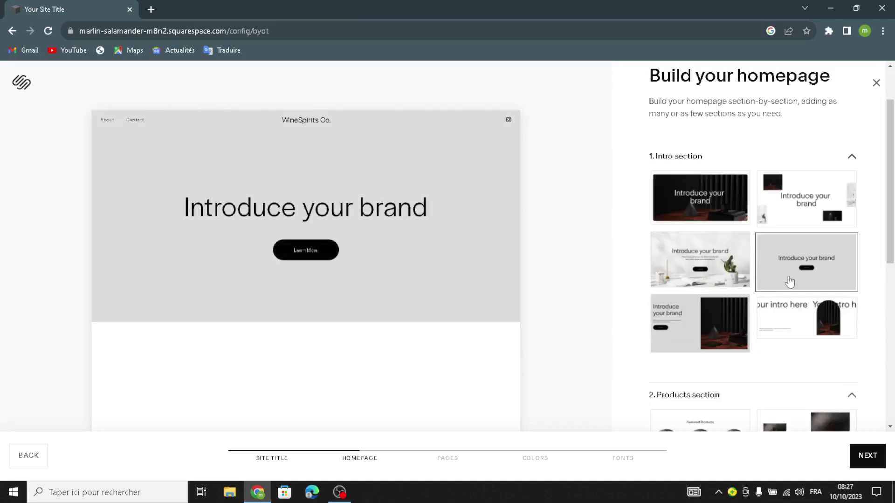
{"action": "scroll", "coordinate": [731, 329], "scroll_direction": "down", "scroll_amount": 4}
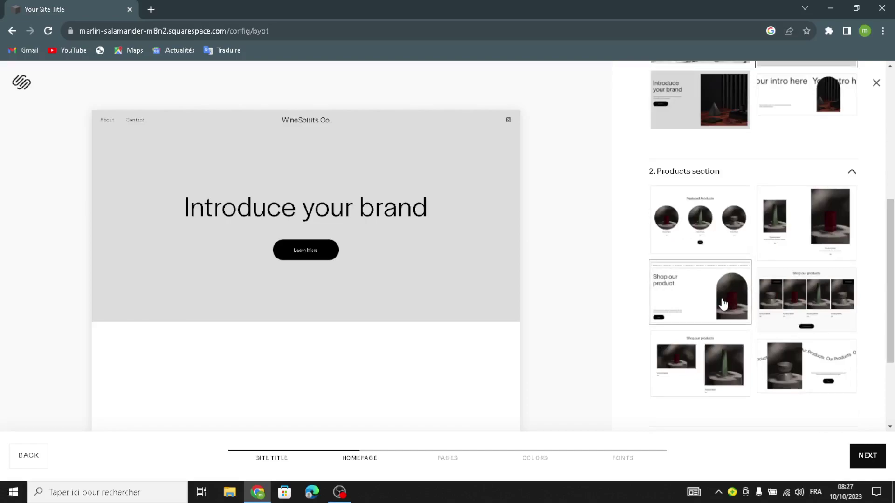
{"action": "left_click", "coordinate": [722, 304]}
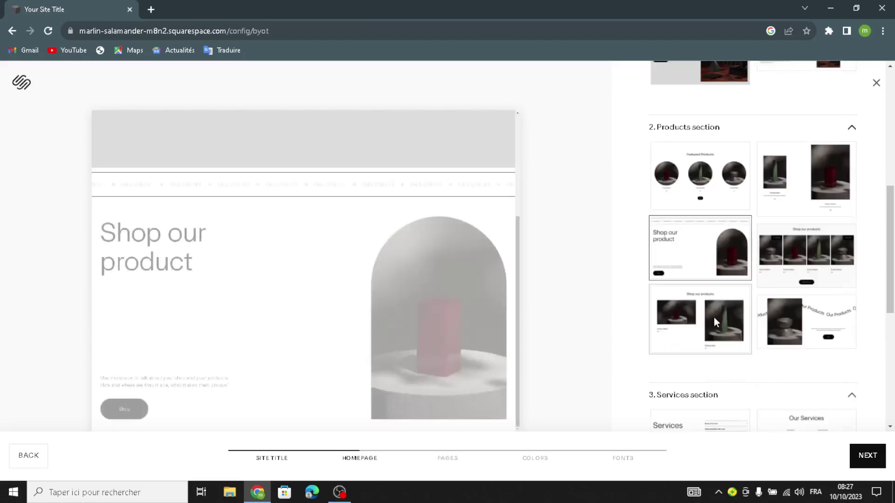
{"action": "scroll", "coordinate": [713, 319], "scroll_direction": "down", "scroll_amount": 4}
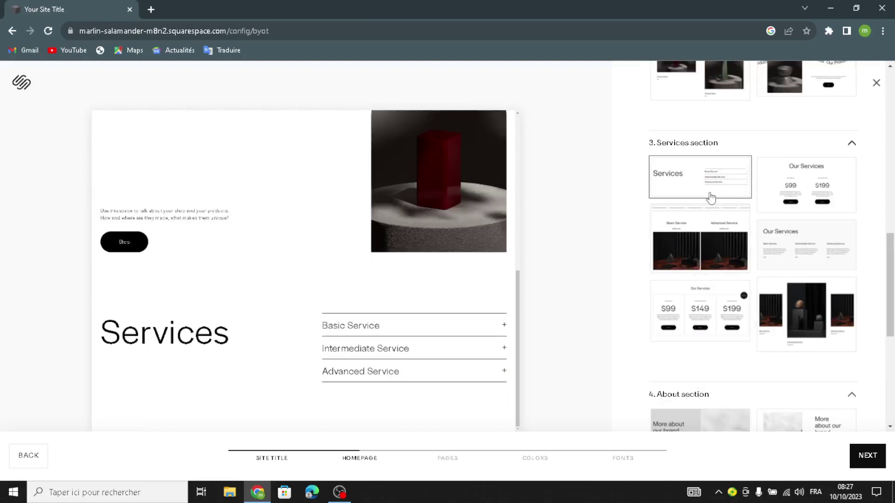
{"action": "scroll", "coordinate": [726, 362], "scroll_direction": "down", "scroll_amount": 5}
{"action": "scroll", "coordinate": [699, 294], "scroll_direction": "down", "scroll_amount": 1}
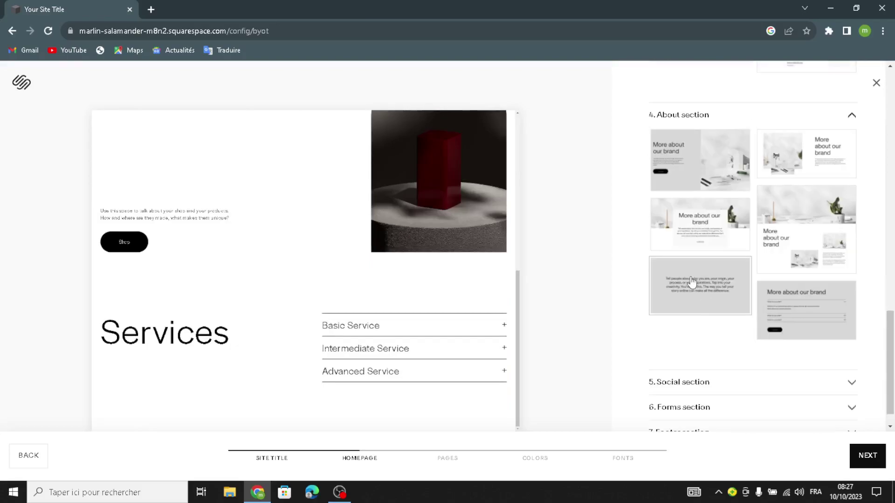
{"action": "left_click", "coordinate": [694, 283]}
{"action": "scroll", "coordinate": [694, 285], "scroll_direction": "up", "scroll_amount": 1}
{"action": "scroll", "coordinate": [714, 359], "scroll_direction": "down", "scroll_amount": 5}
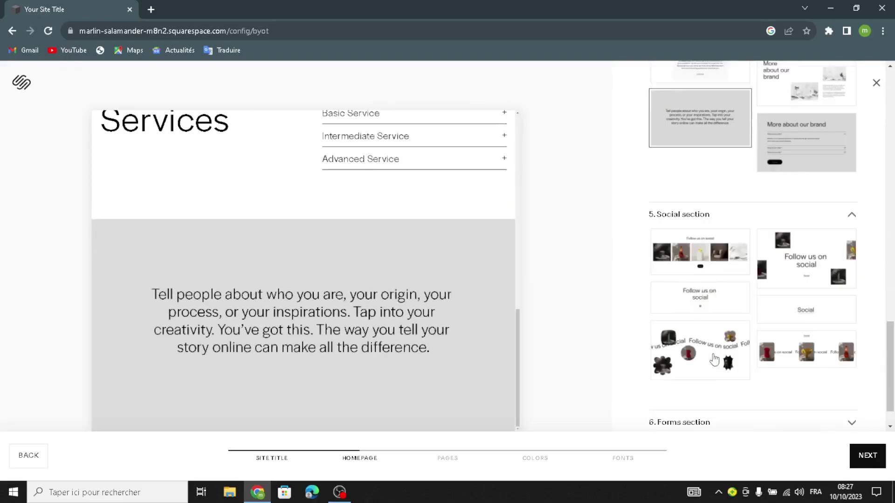
Add the social, Contact Us form, Basic/Advanced services, and Location/Hours/Contact footer sections
{"action": "left_click", "coordinate": [715, 305]}
{"action": "scroll", "coordinate": [712, 317], "scroll_direction": "down", "scroll_amount": 4}
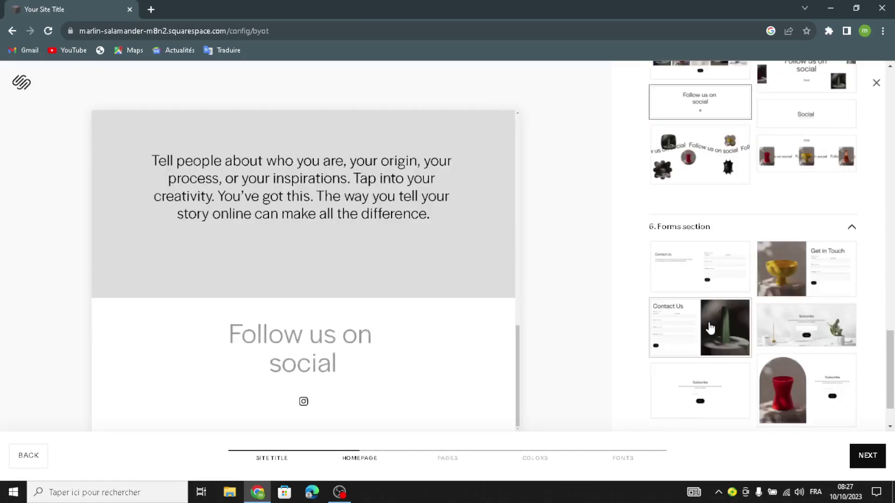
{"action": "left_click", "coordinate": [704, 321]}
{"action": "scroll", "coordinate": [708, 321], "scroll_direction": "down", "scroll_amount": 2}
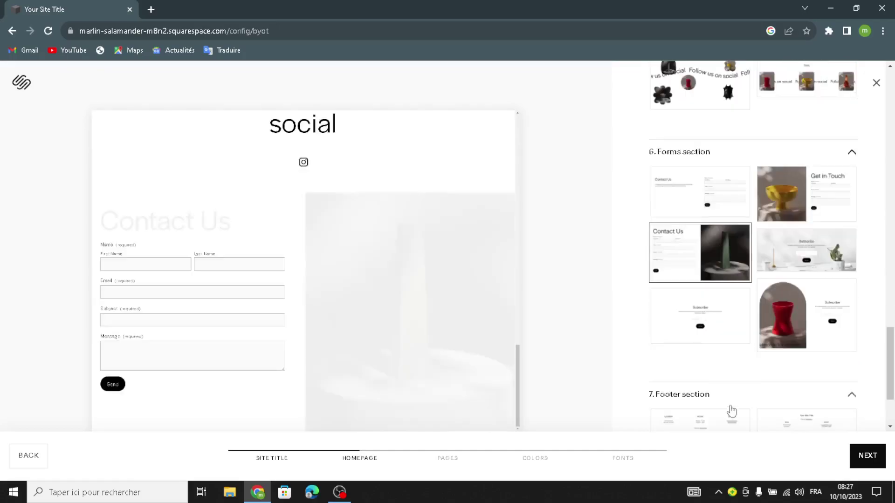
{"action": "scroll", "coordinate": [741, 408], "scroll_direction": "down", "scroll_amount": 2}
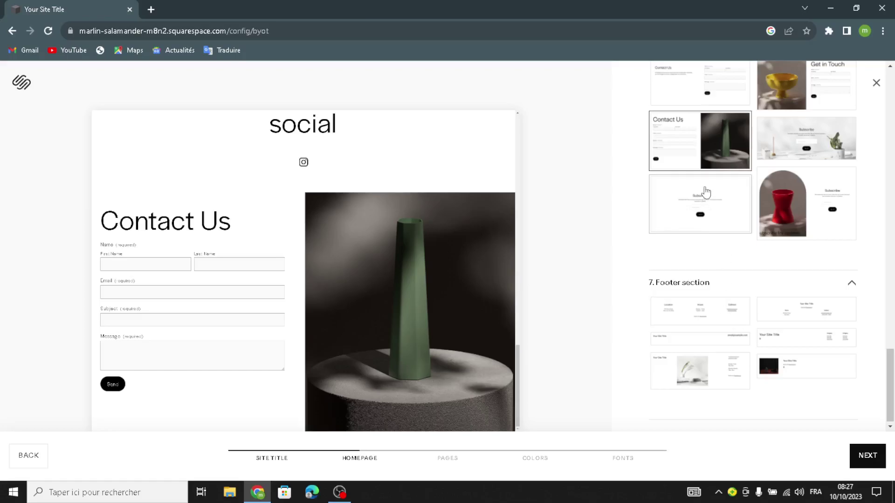
{"action": "scroll", "coordinate": [729, 222], "scroll_direction": "up", "scroll_amount": 10}
{"action": "scroll", "coordinate": [732, 222], "scroll_direction": "up", "scroll_amount": 3}
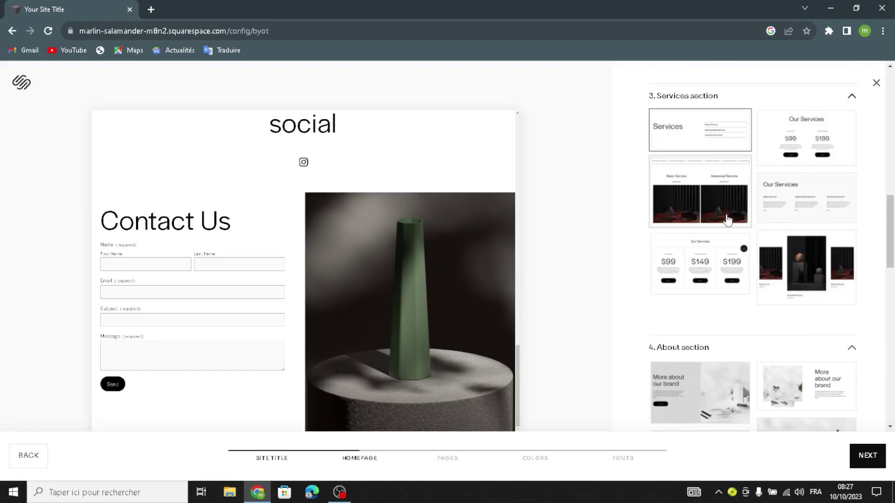
{"action": "left_click", "coordinate": [726, 219]}
{"action": "scroll", "coordinate": [721, 345], "scroll_direction": "down", "scroll_amount": 4}
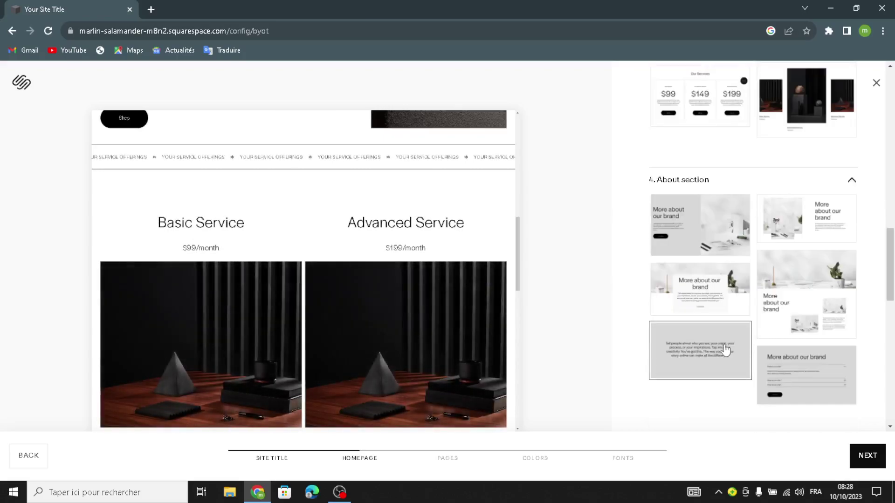
{"action": "scroll", "coordinate": [726, 349], "scroll_direction": "down", "scroll_amount": 6}
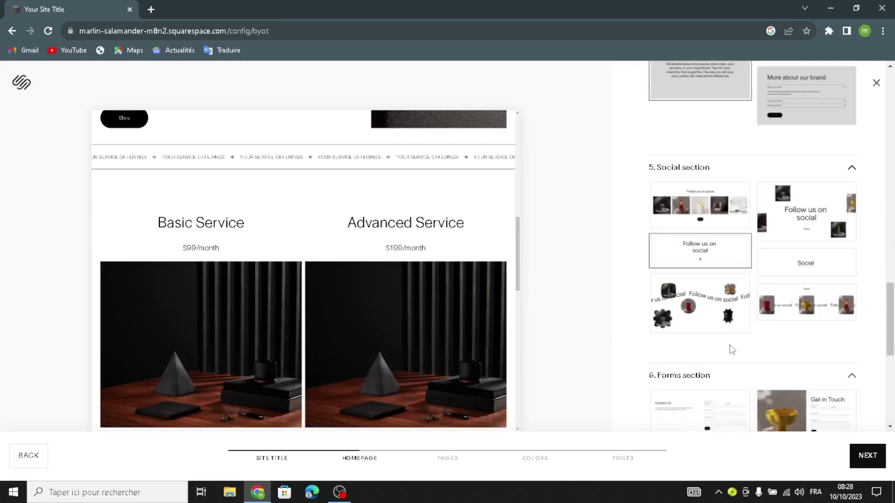
{"action": "scroll", "coordinate": [732, 349], "scroll_direction": "down", "scroll_amount": 7}
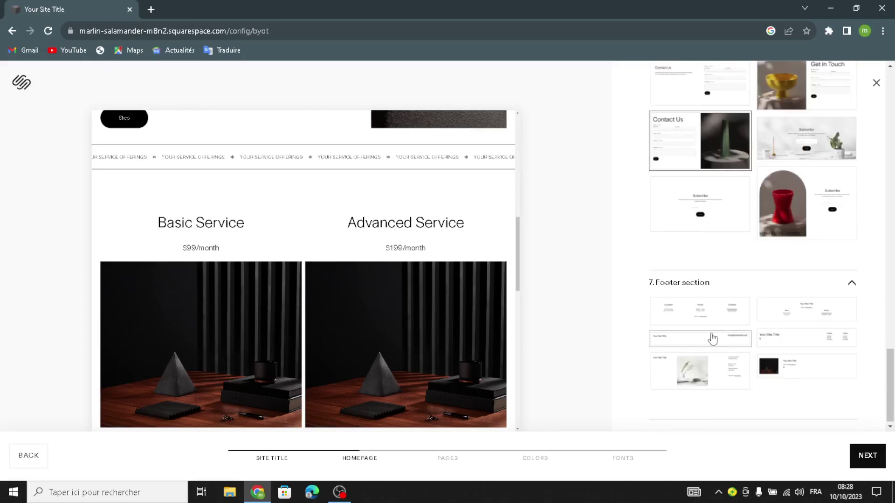
{"action": "left_click", "coordinate": [672, 311]}
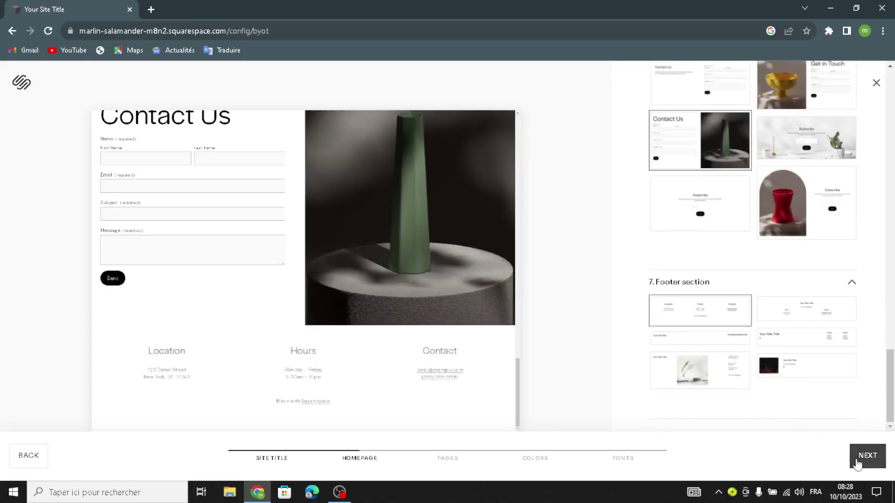
{"action": "left_click", "coordinate": [856, 461]}
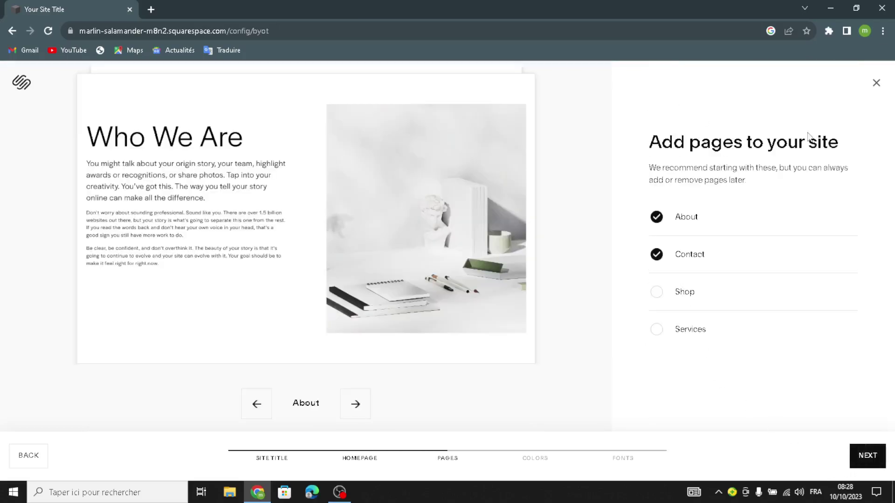
Add a Shop page, apply the tan Neutral palette and the Omnes Pro font pairing
{"action": "left_click", "coordinate": [661, 295]}
{"action": "left_click", "coordinate": [868, 459]}
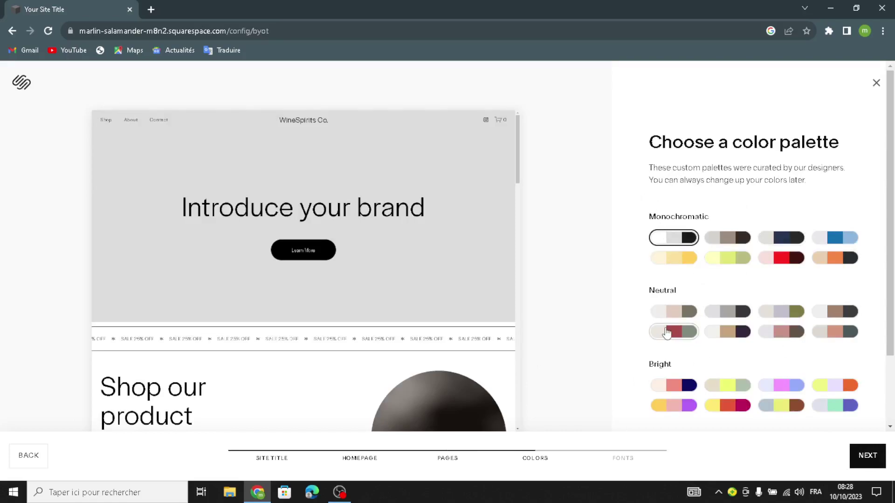
{"action": "left_click", "coordinate": [737, 332]}
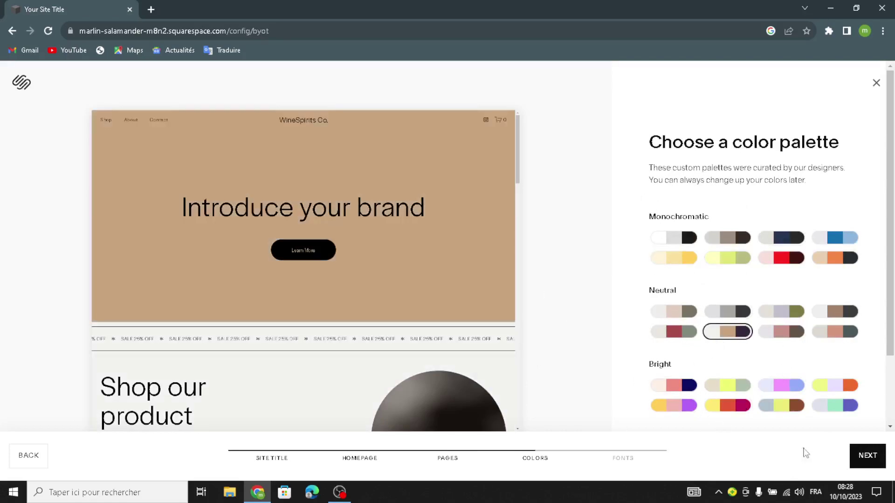
{"action": "left_click", "coordinate": [868, 455]}
{"action": "left_click", "coordinate": [799, 310]}
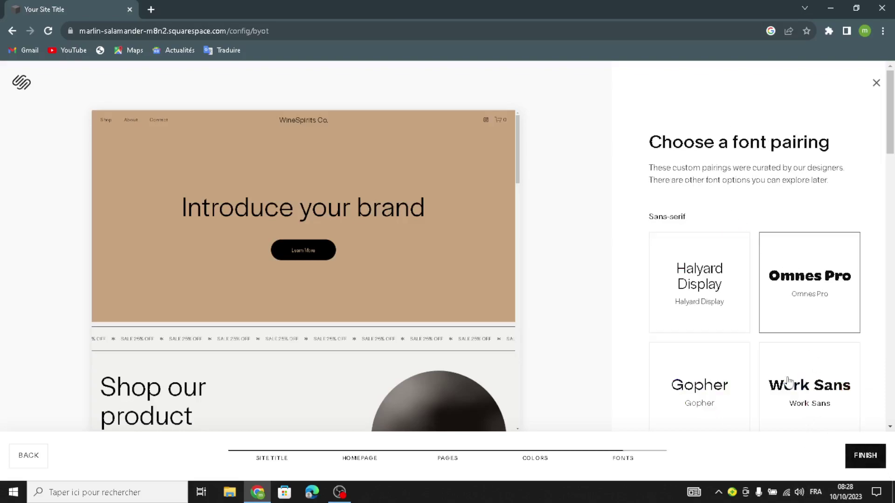
{"action": "left_click", "coordinate": [863, 459]}
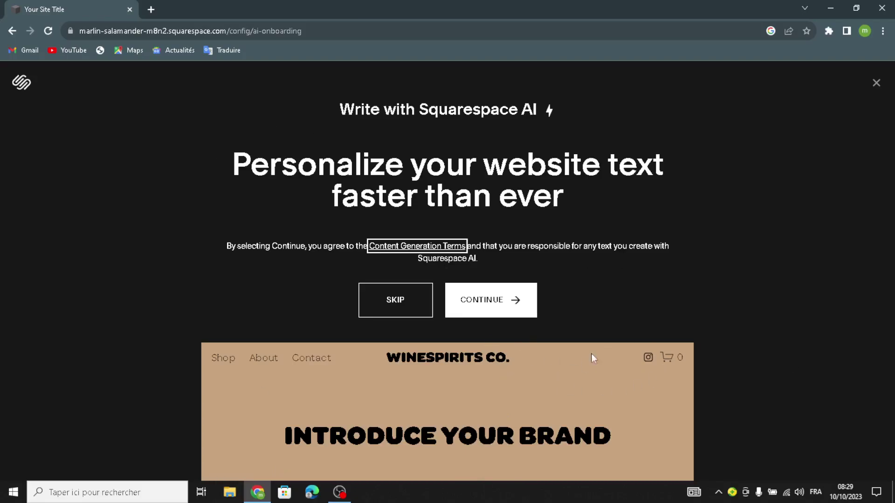
Accept AI text, describe the site as a 'wine and spirits business', choose Playful style
{"action": "left_click", "coordinate": [470, 305]}
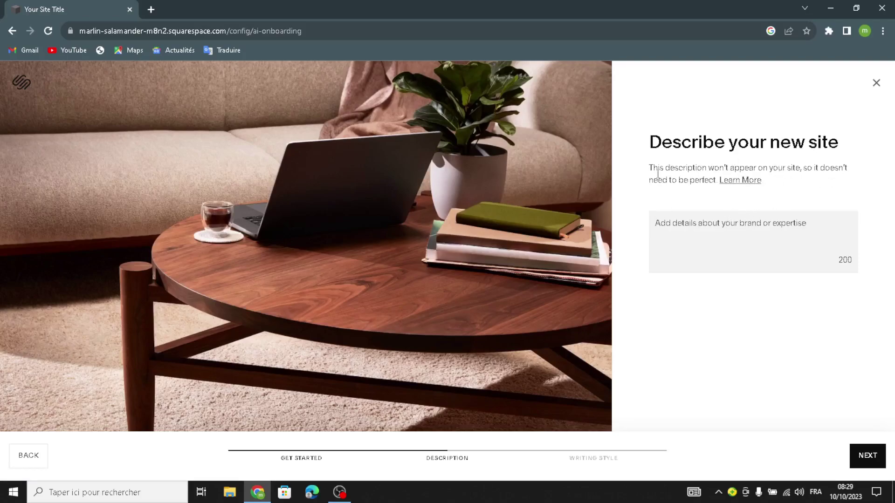
{"action": "left_click", "coordinate": [699, 238]}
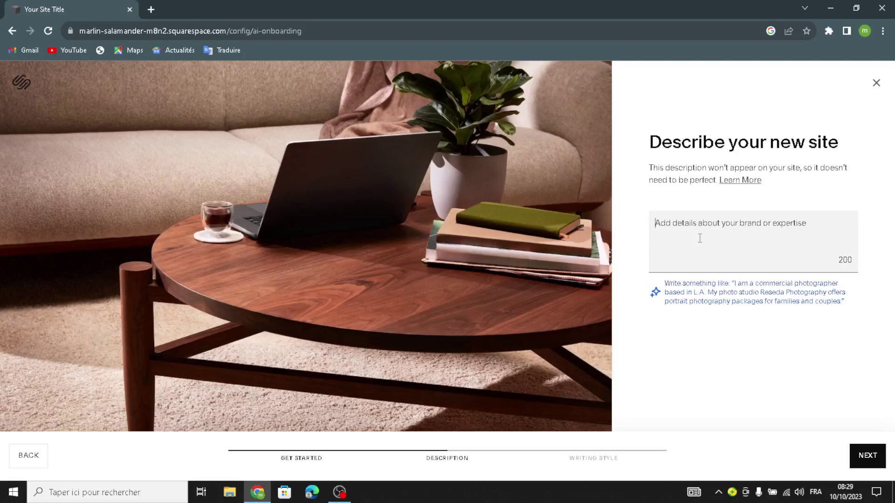
{"action": "type", "text": "ne "}
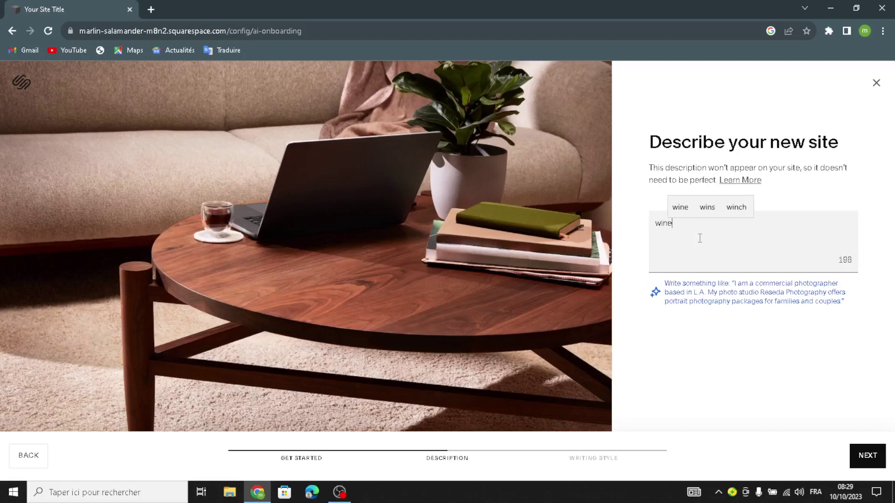
{"action": "type", "text": "and s"}
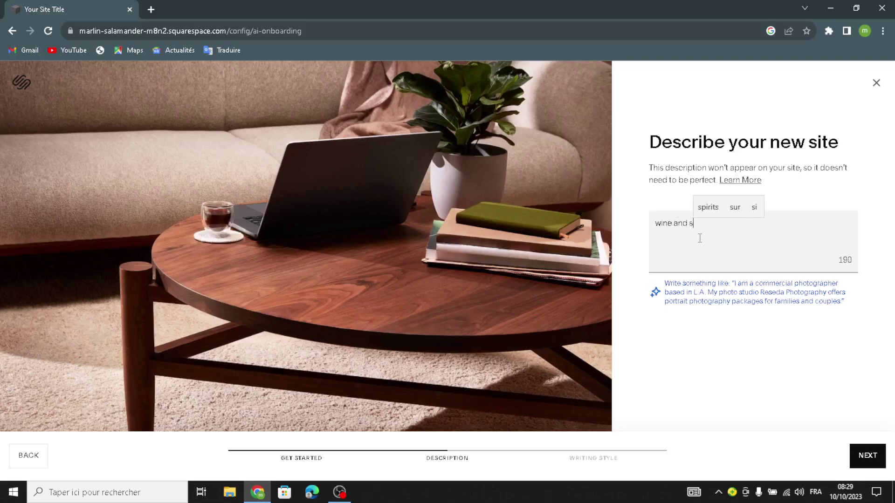
{"action": "type", "text": "pirits business"}
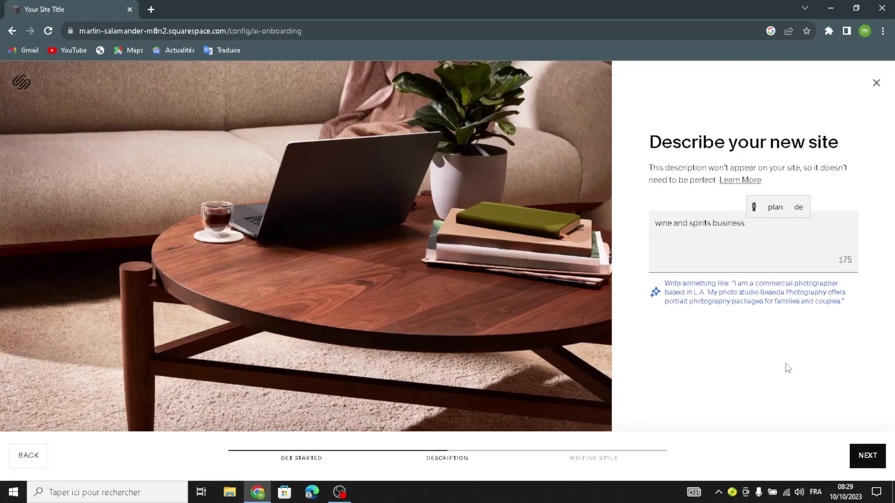
{"action": "left_click", "coordinate": [871, 457]}
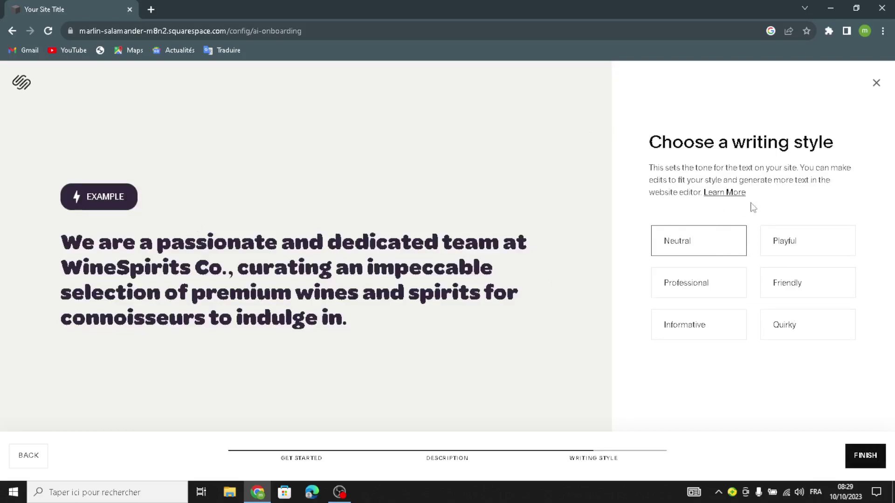
{"action": "left_click", "coordinate": [774, 241]}
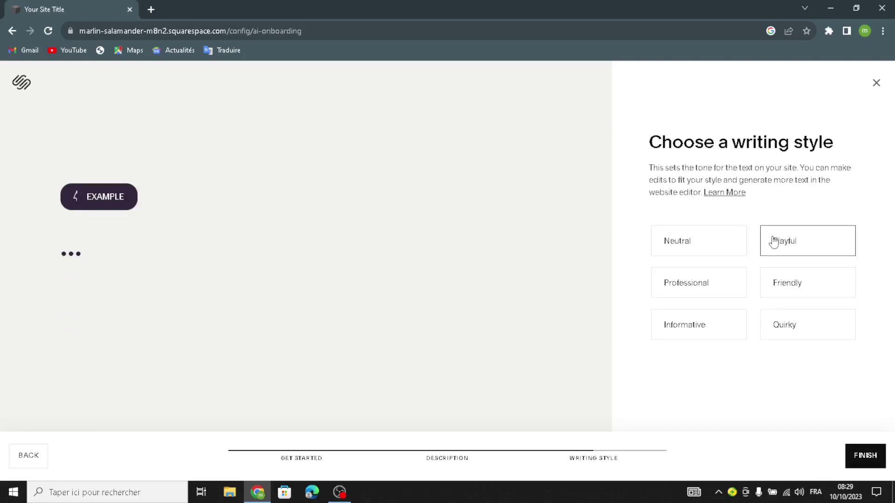
{"action": "left_click", "coordinate": [862, 458]}
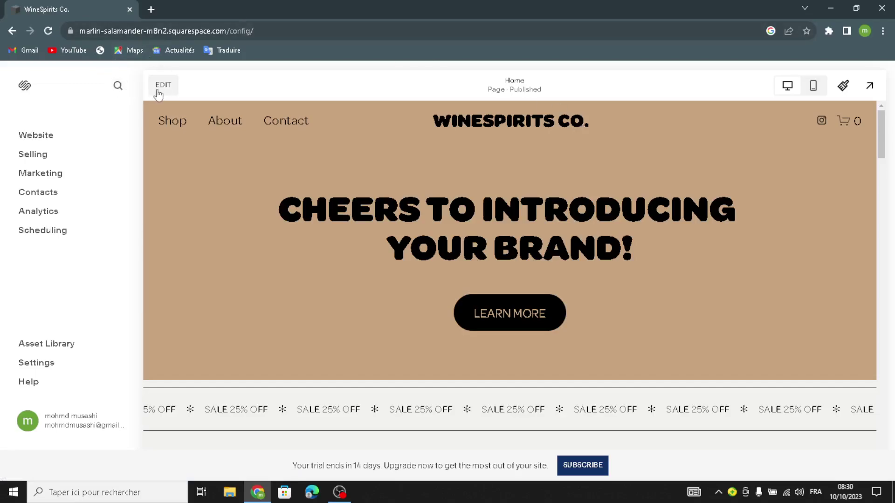
Edit the homepage and relabel the hero's LEARN MORE button to 'shop now'
{"action": "left_click", "coordinate": [163, 85]}
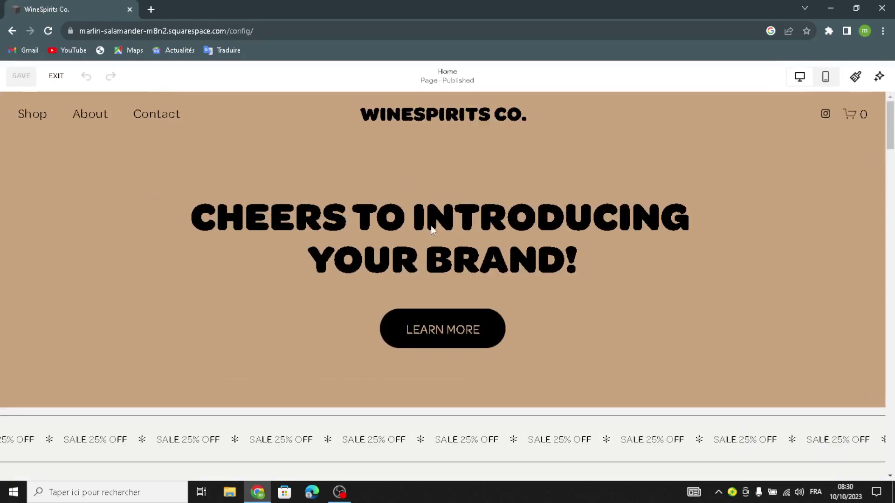
{"action": "mouse_move", "coordinate": [440, 190]}
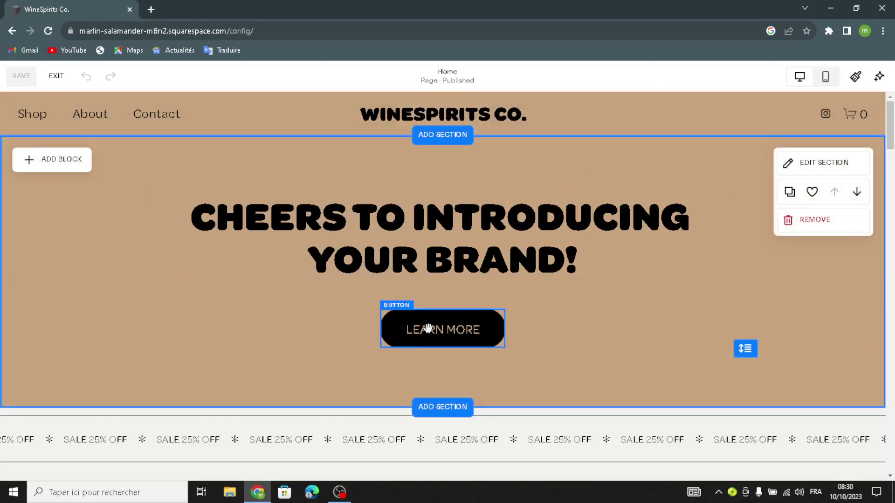
{"action": "left_click", "coordinate": [404, 324]}
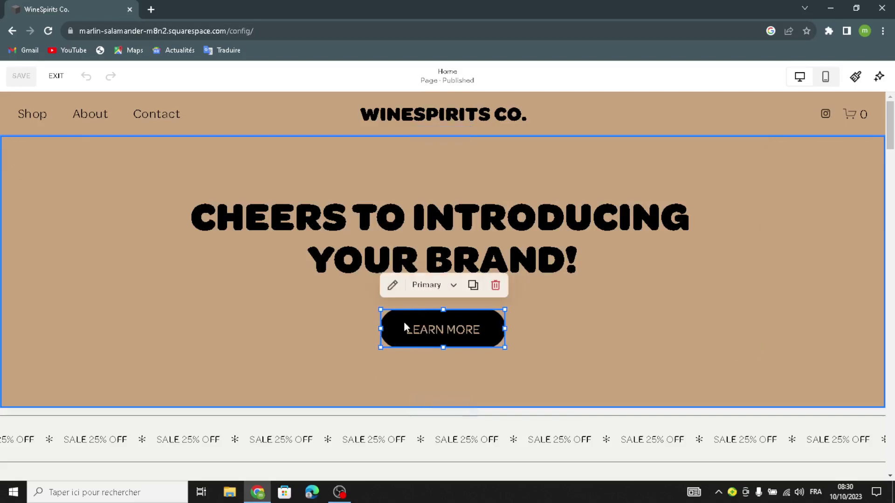
{"action": "left_click", "coordinate": [392, 286]}
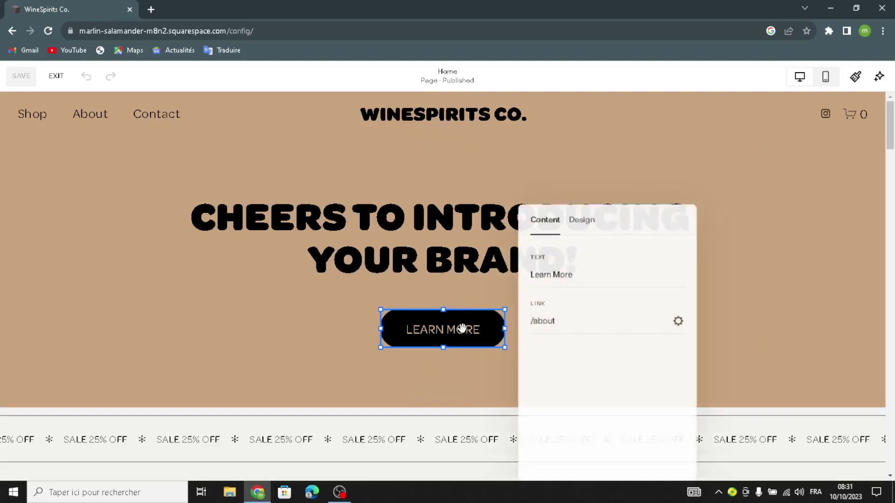
{"action": "left_click_drag", "start_coordinate": [585, 268], "coordinate": [521, 275]}
{"action": "type", "text": "sh"}
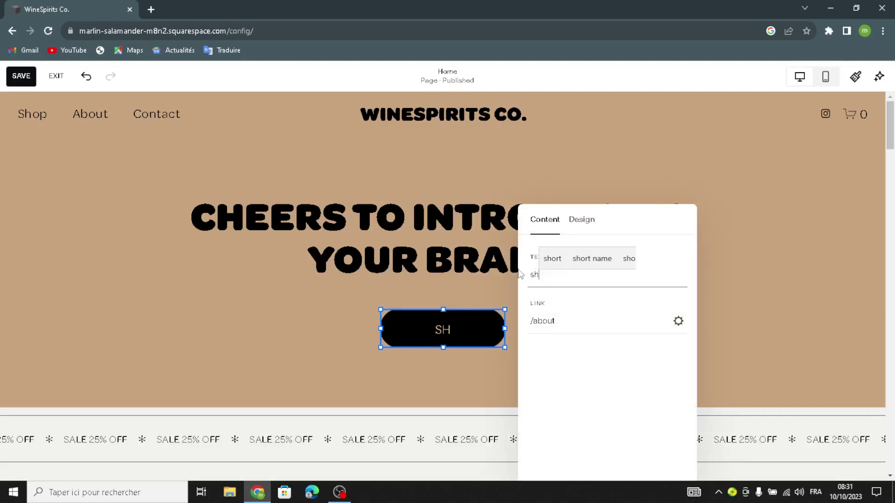
{"action": "type", "text": "op now"}
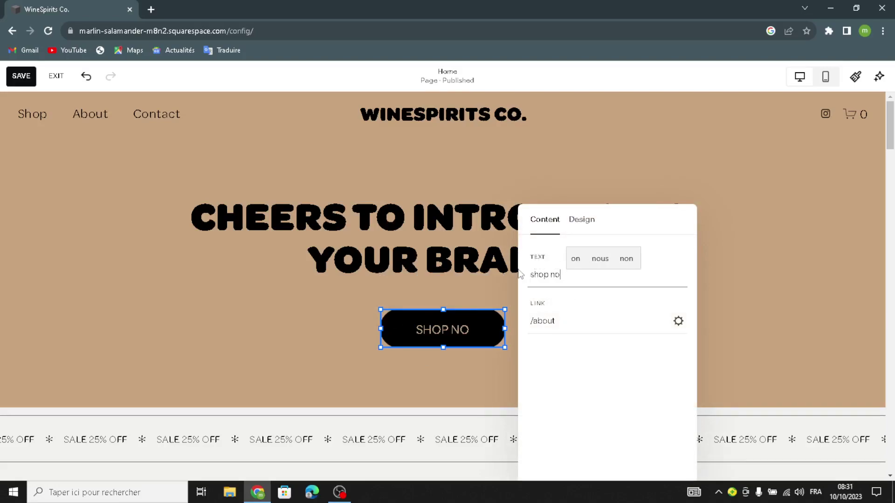
{"action": "left_click", "coordinate": [110, 274]}
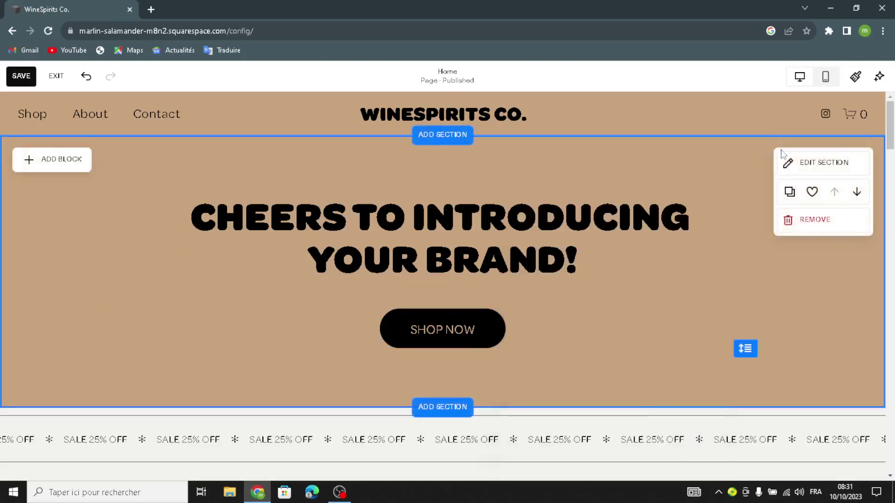
Give the hero section custom grid gaps of 12 horizontal and 13 vertical
{"action": "left_click", "coordinate": [800, 166]}
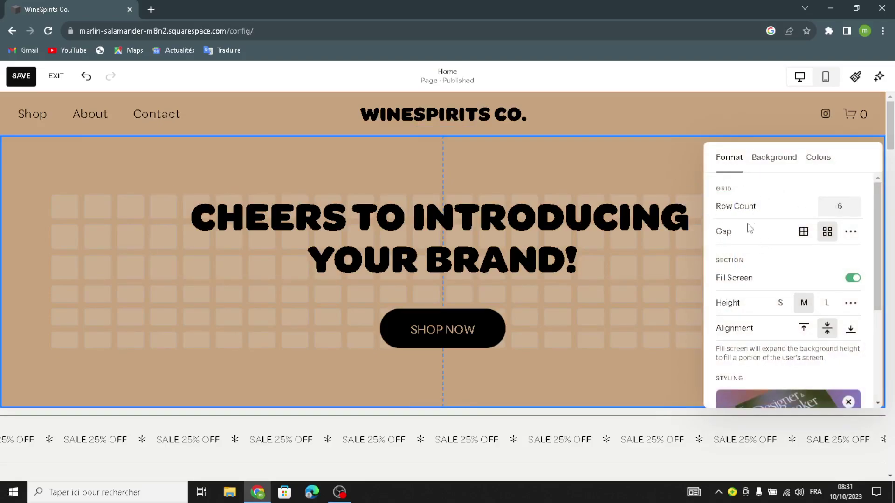
{"action": "left_click", "coordinate": [849, 230]}
{"action": "left_click_drag", "start_coordinate": [758, 282], "coordinate": [762, 282]}
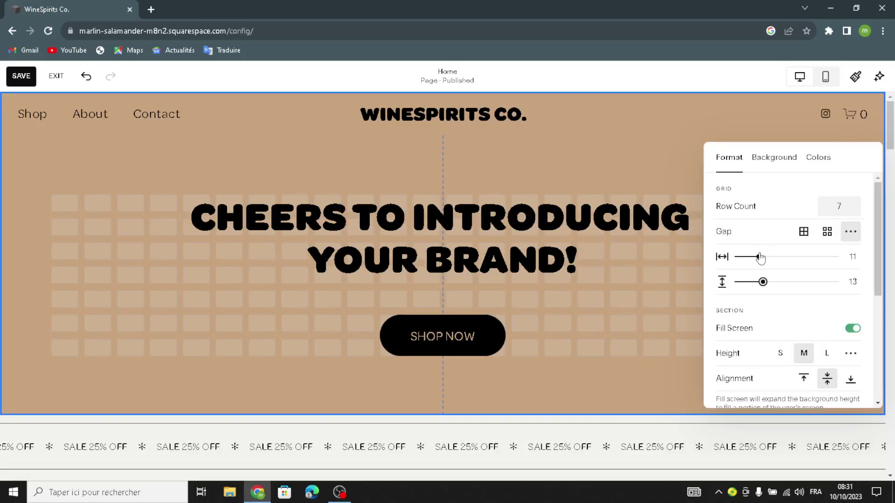
{"action": "left_click_drag", "start_coordinate": [761, 258], "coordinate": [761, 258]}
{"action": "scroll", "coordinate": [741, 323], "scroll_direction": "down", "scroll_amount": 2}
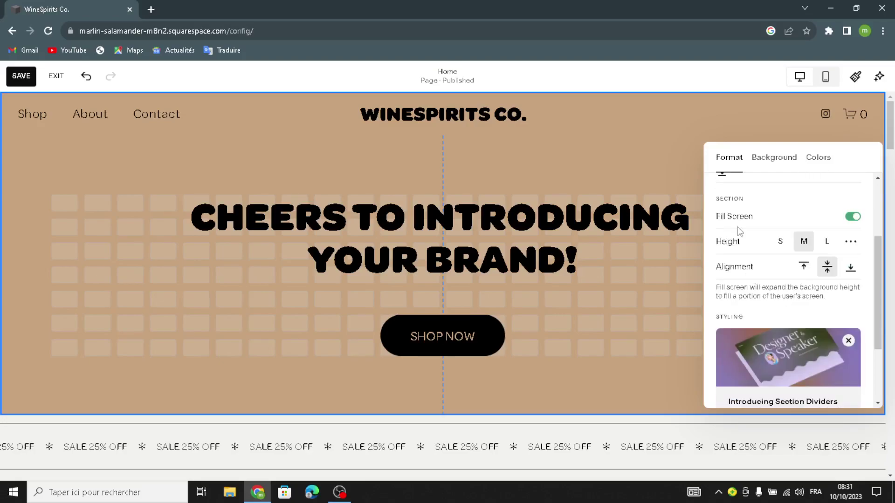
{"action": "scroll", "coordinate": [766, 315], "scroll_direction": "down", "scroll_amount": 2}
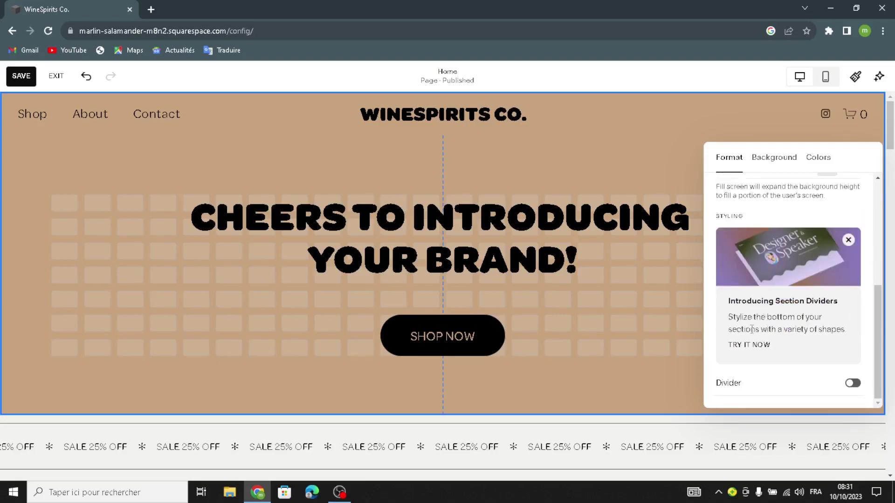
{"action": "scroll", "coordinate": [752, 329], "scroll_direction": "up", "scroll_amount": 4}
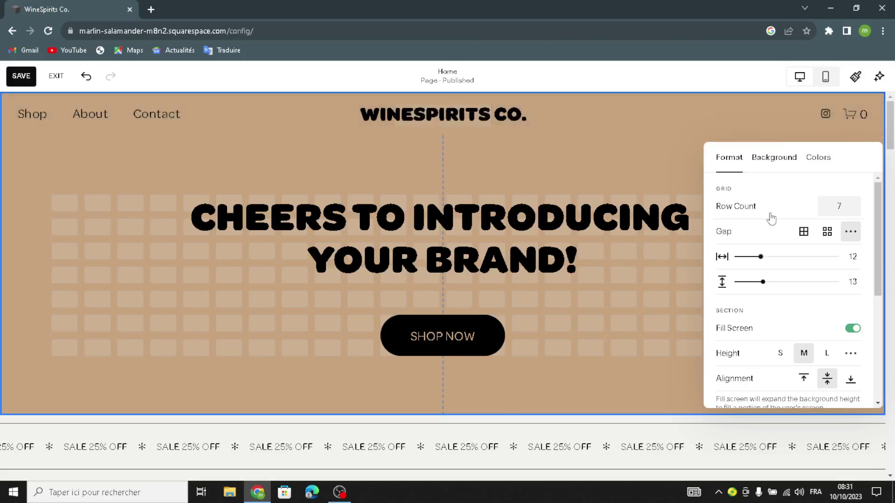
Show the hero section's Background settings
{"action": "left_click", "coordinate": [783, 164]}
{"action": "scroll", "coordinate": [795, 280], "scroll_direction": "down", "scroll_amount": 3}
{"action": "scroll", "coordinate": [795, 282], "scroll_direction": "up", "scroll_amount": 3}
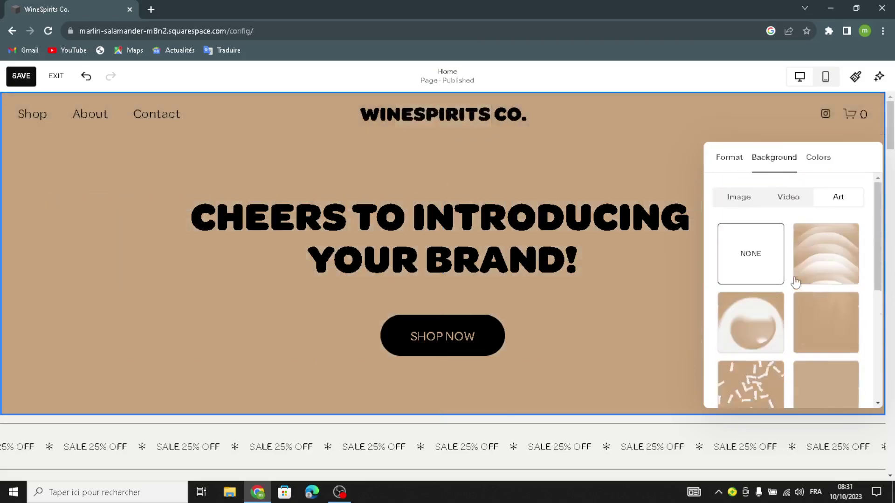
Remove the mountain background image and start choosing a new one from the library
{"action": "left_click", "coordinate": [759, 197]}
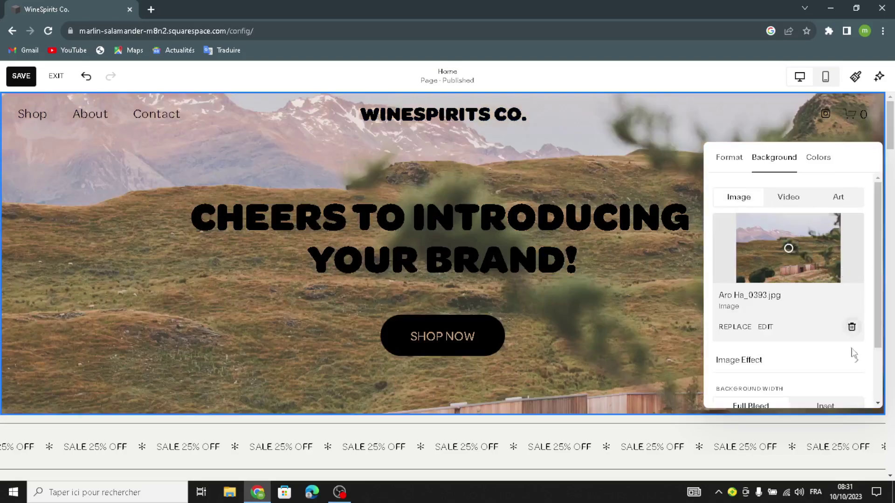
{"action": "left_click", "coordinate": [851, 326]}
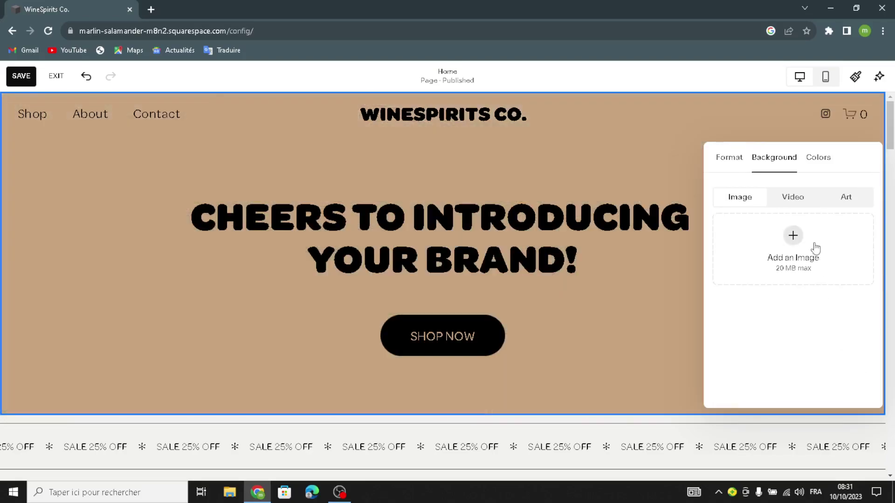
{"action": "left_click", "coordinate": [811, 245]}
{"action": "left_click", "coordinate": [767, 290]}
Search free images for 'wine and spirits' and add the wine-glass photo
{"action": "left_click", "coordinate": [285, 124]}
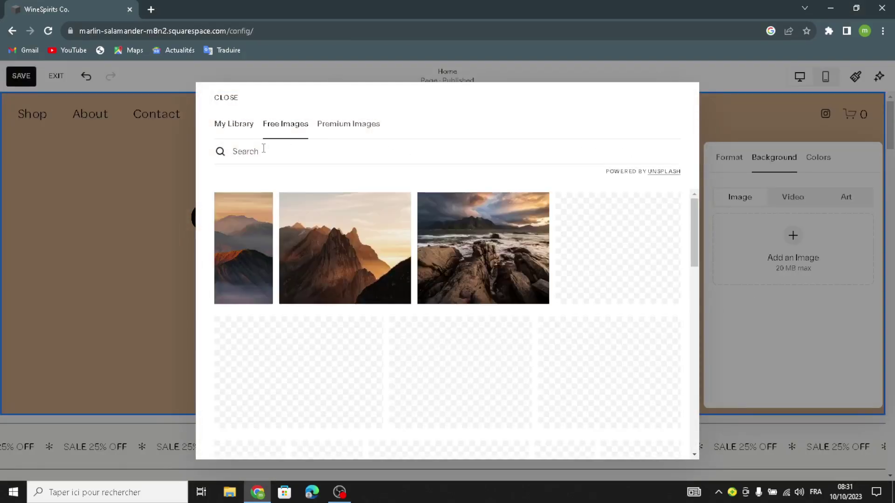
{"action": "type", "text": "w"}
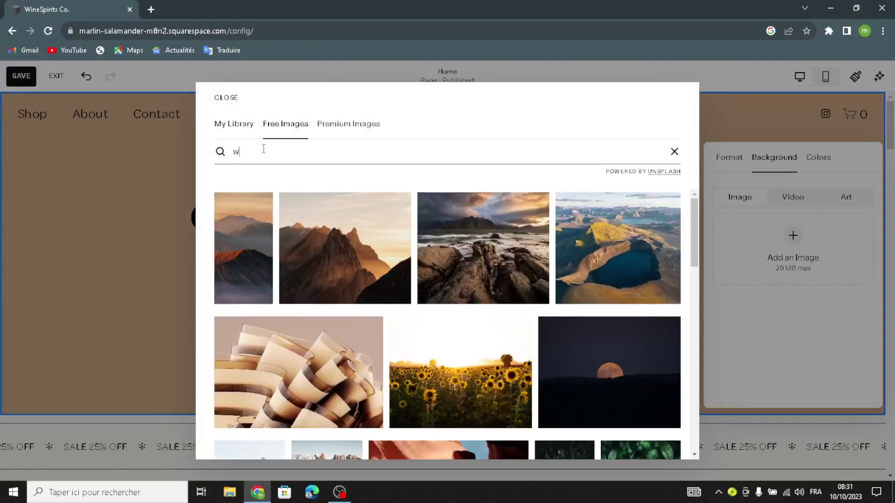
{"action": "type", "text": "ine and spirits"}
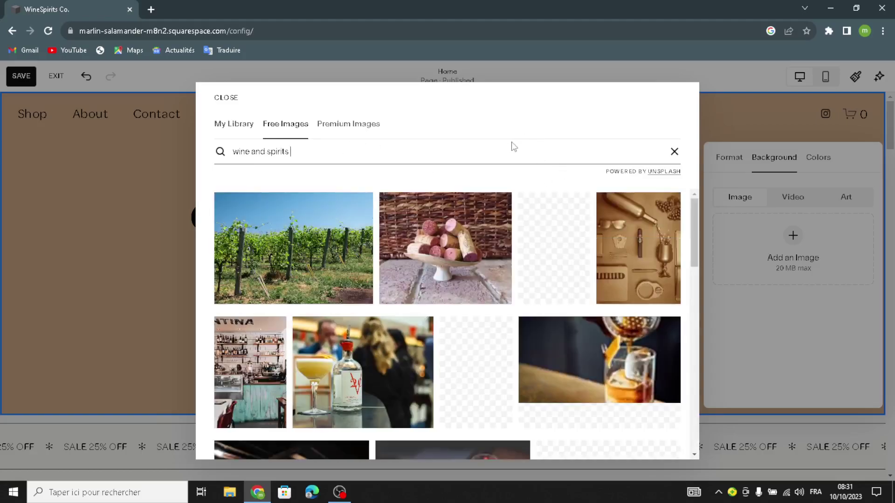
{"action": "scroll", "coordinate": [447, 263], "scroll_direction": "down", "scroll_amount": 2}
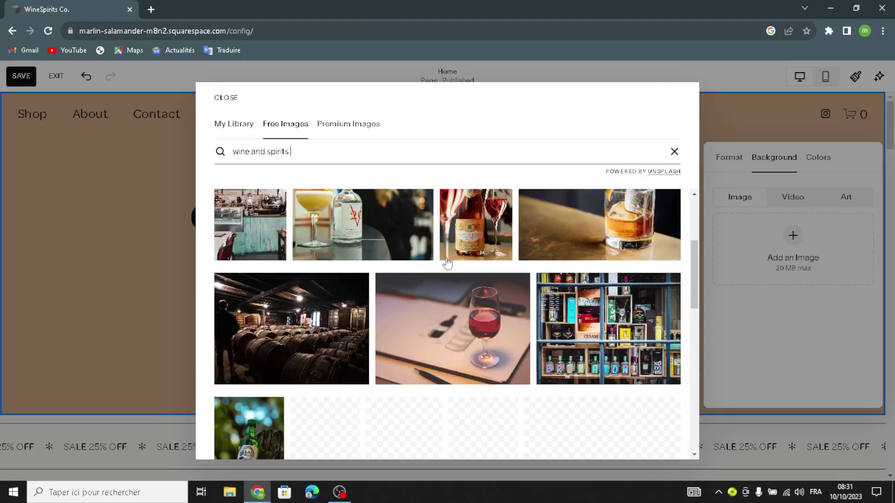
{"action": "scroll", "coordinate": [434, 270], "scroll_direction": "down", "scroll_amount": 2}
{"action": "scroll", "coordinate": [462, 337], "scroll_direction": "down", "scroll_amount": 1}
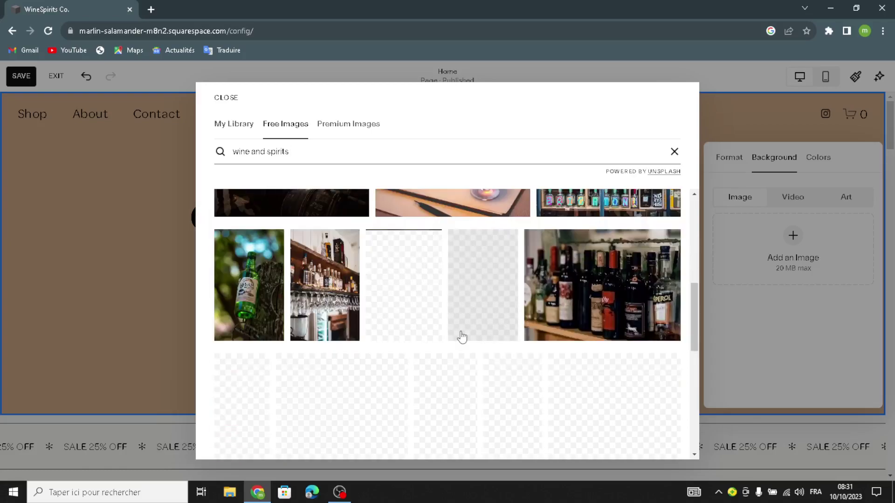
{"action": "scroll", "coordinate": [462, 336], "scroll_direction": "up", "scroll_amount": 2}
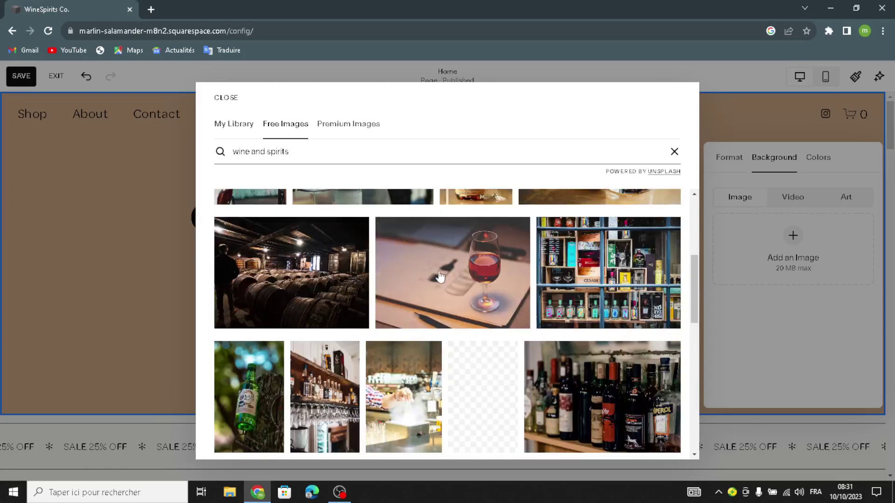
{"action": "left_click", "coordinate": [452, 268]}
{"action": "left_click", "coordinate": [565, 312]}
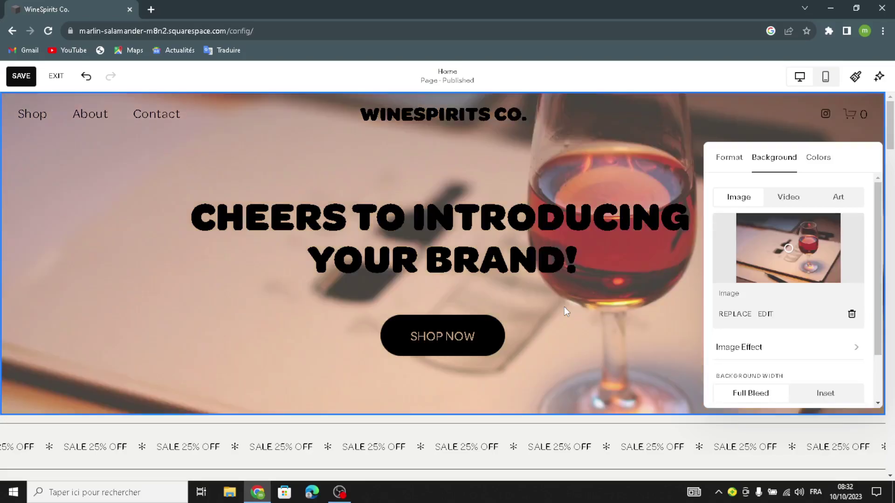
Close the Background panel, then open and dismiss the add-section and add-block menus unused
{"action": "left_click", "coordinate": [220, 338]}
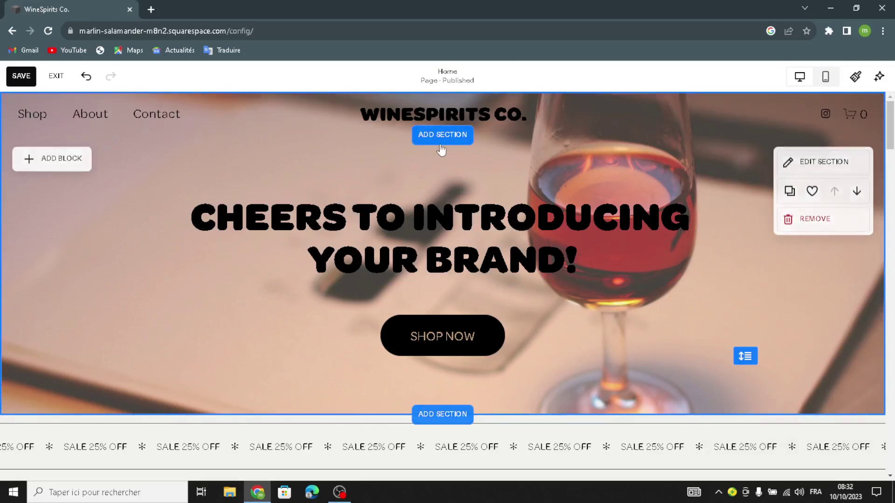
{"action": "left_click", "coordinate": [466, 142]}
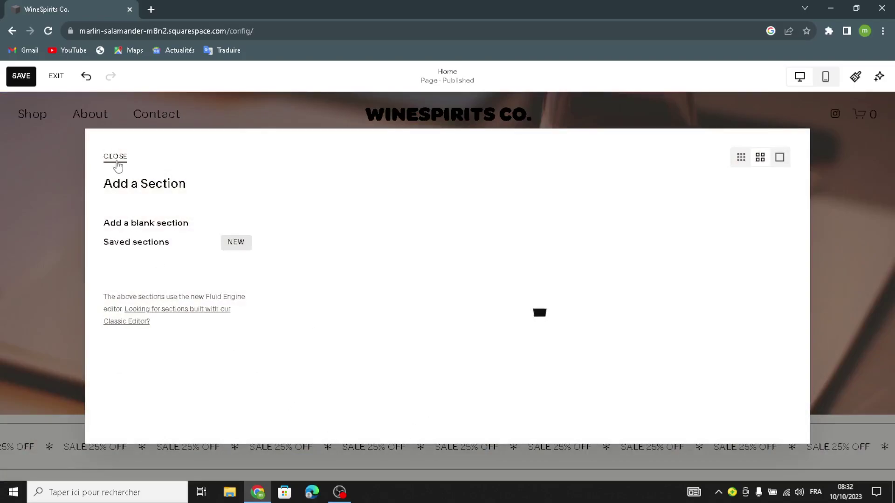
{"action": "left_click", "coordinate": [117, 161]}
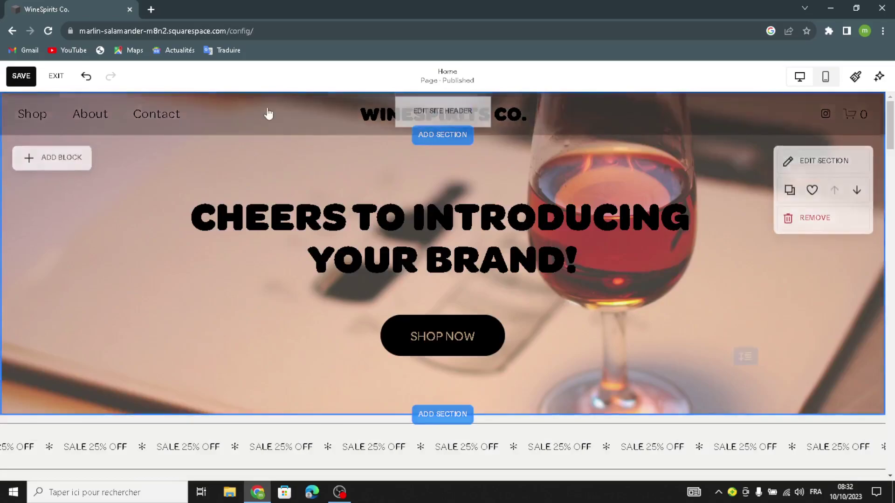
{"action": "left_click", "coordinate": [435, 138]}
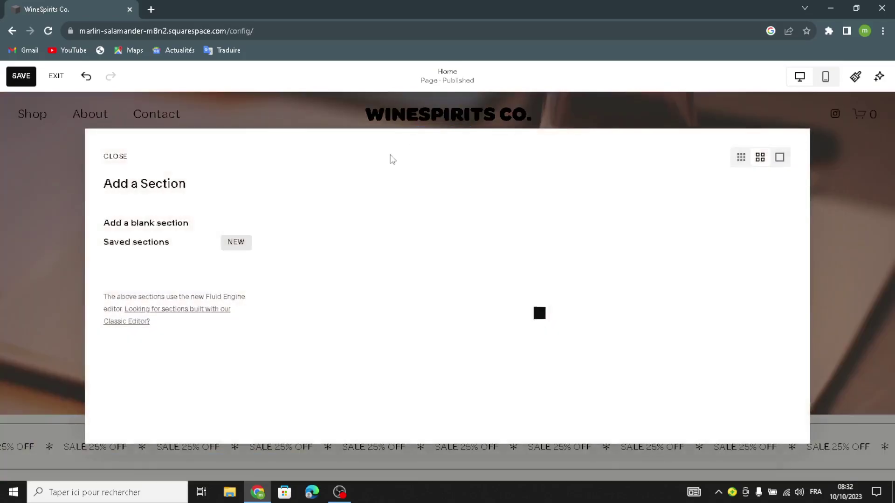
{"action": "left_click", "coordinate": [39, 327]}
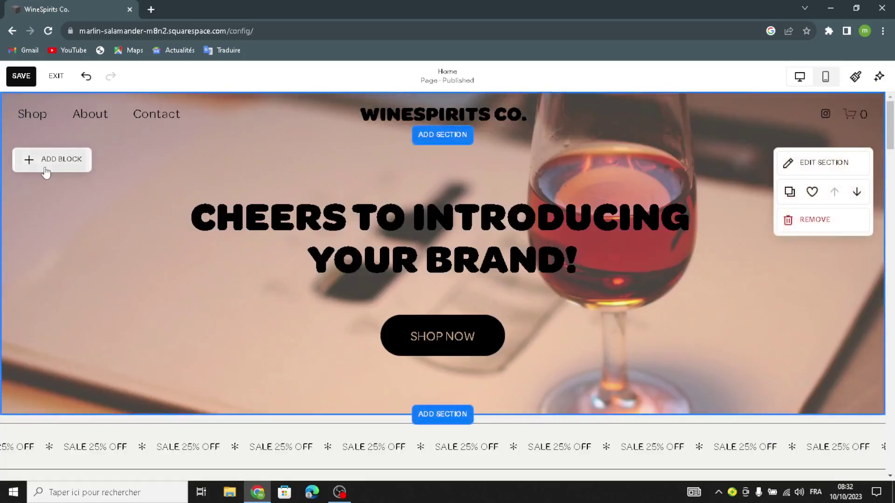
{"action": "left_click", "coordinate": [45, 171]}
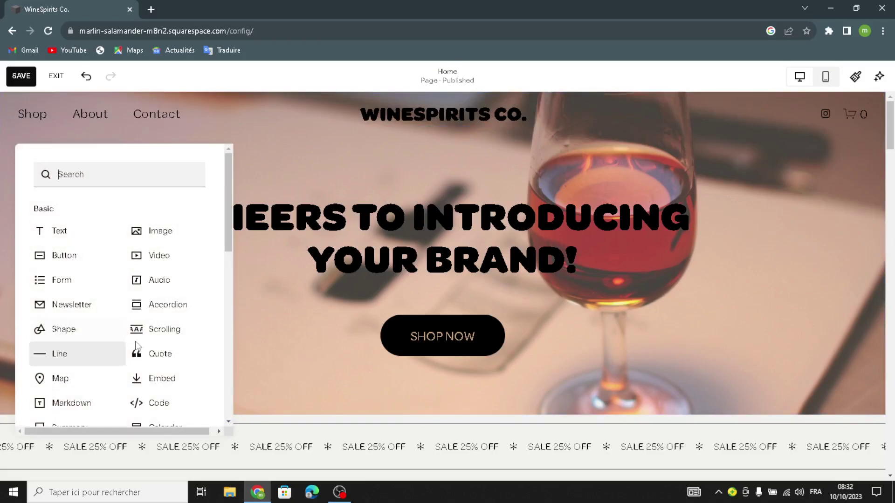
{"action": "left_click", "coordinate": [280, 354]}
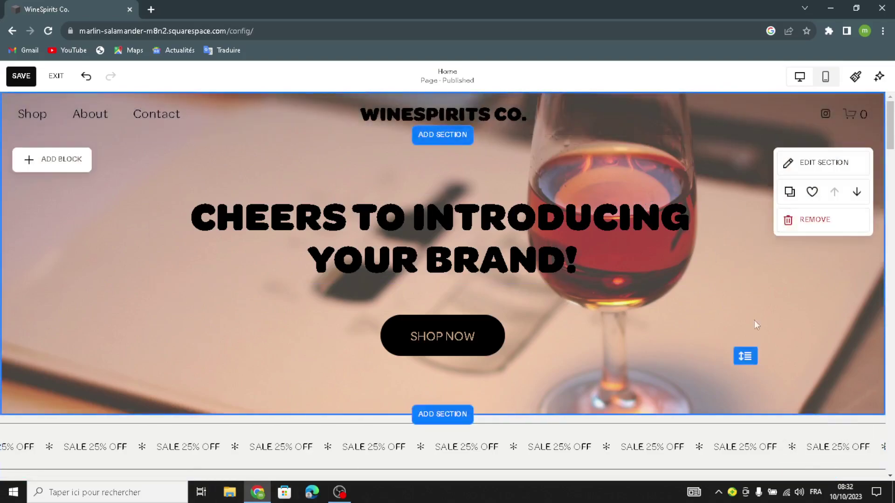
{"action": "left_click", "coordinate": [823, 77]}
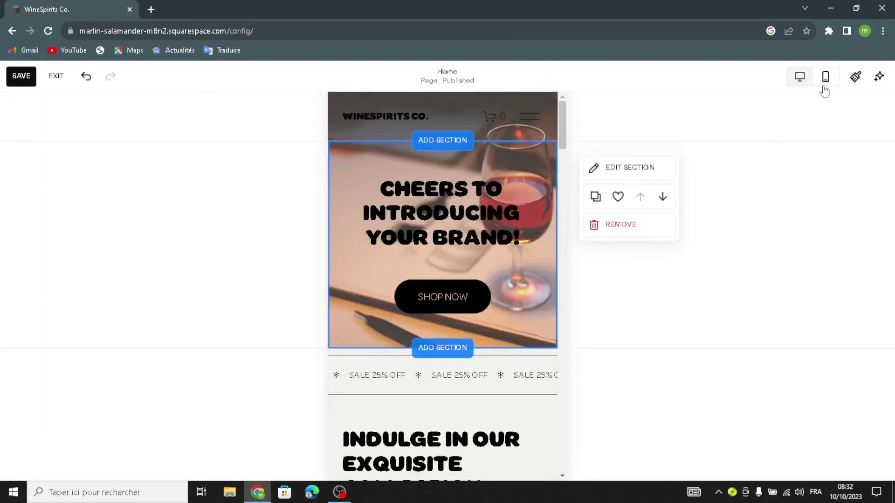
{"action": "left_click", "coordinate": [799, 79]}
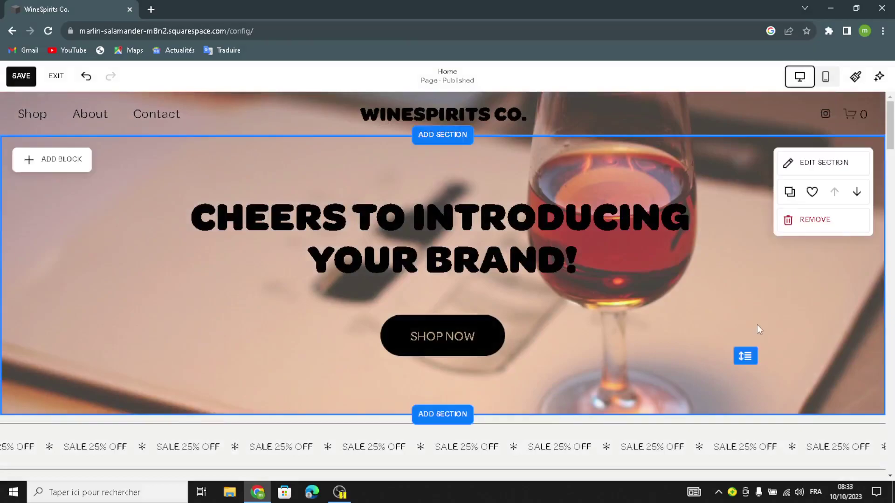
In the site header's Site title & logo settings, trim the title's trailing period, keeping 'WineSpirits Co.'
{"action": "left_click", "coordinate": [421, 115]}
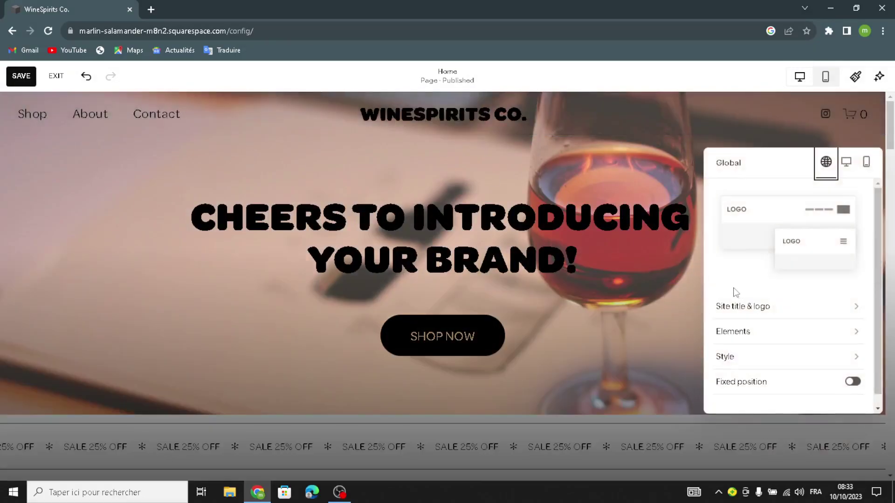
{"action": "left_click", "coordinate": [725, 306]}
{"action": "left_click_drag", "start_coordinate": [792, 206], "coordinate": [821, 235]}
{"action": "key", "text": "BackSpace"}
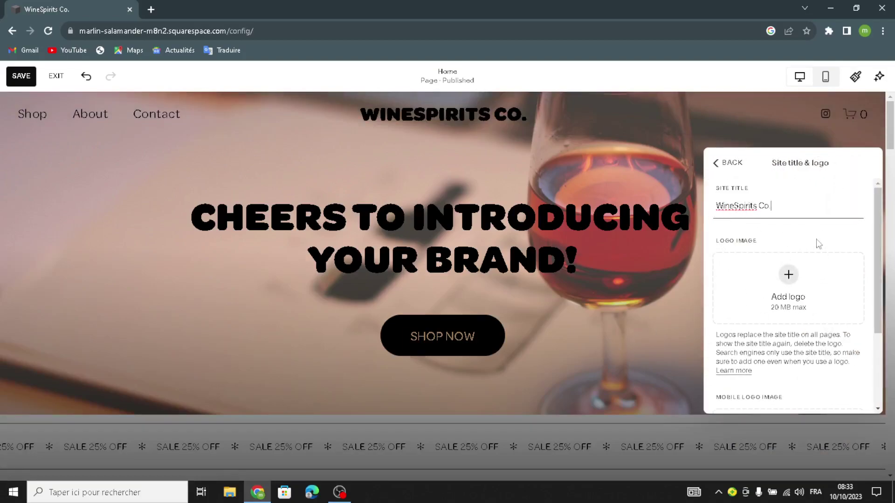
Look at the Add logo option without adding a logo, then return to the main header settings
{"action": "left_click", "coordinate": [794, 281]}
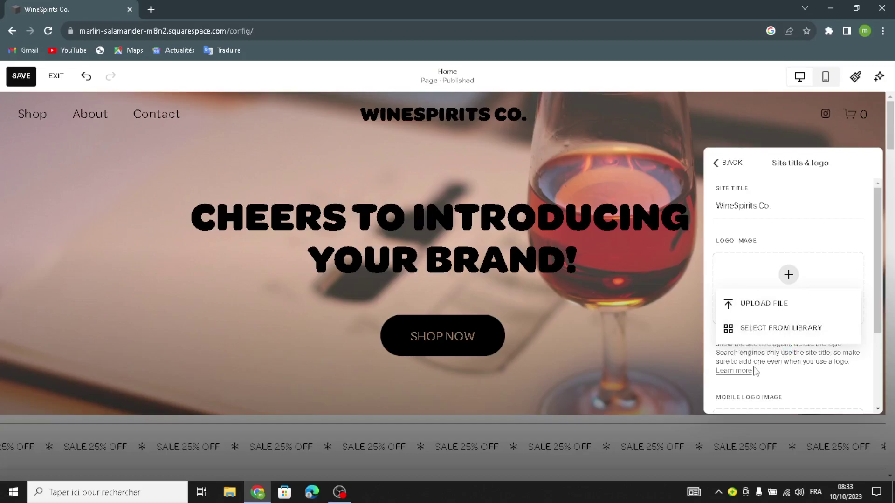
{"action": "scroll", "coordinate": [755, 372], "scroll_direction": "down", "scroll_amount": 3}
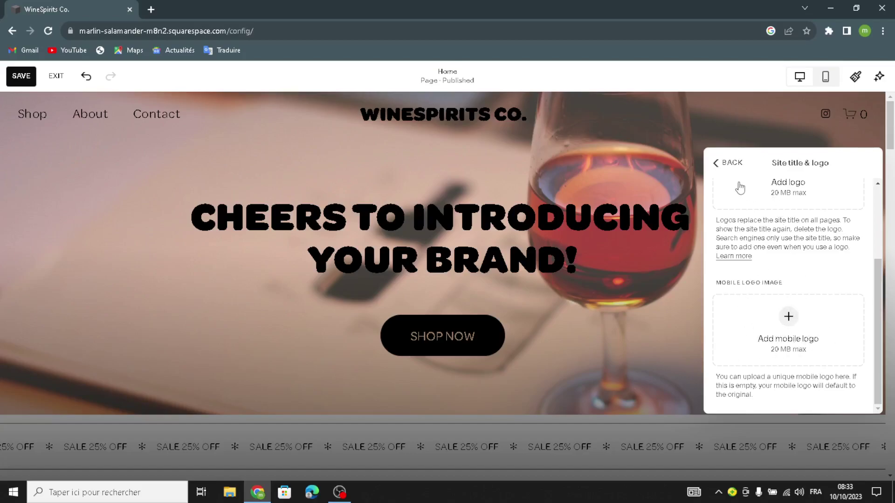
{"action": "left_click", "coordinate": [719, 164]}
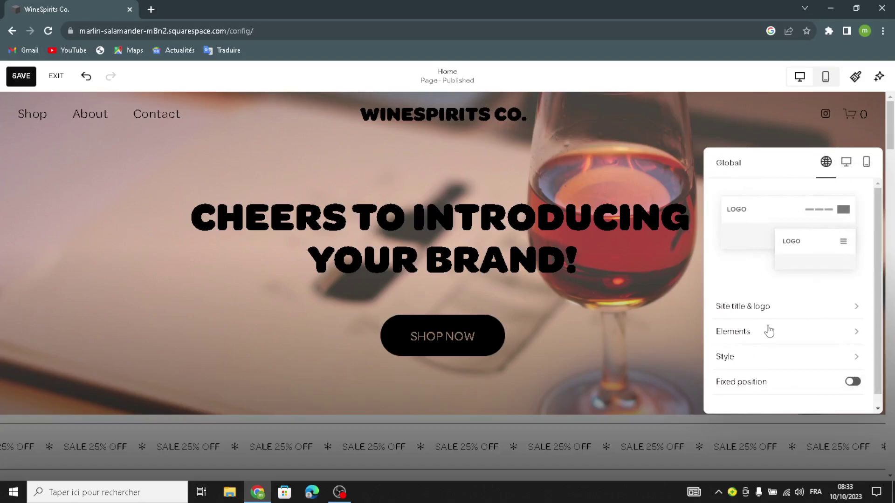
In the header Elements, toggle a header button on and off again and review the social links
{"action": "left_click", "coordinate": [769, 331]}
{"action": "left_click", "coordinate": [853, 191]}
{"action": "left_click", "coordinate": [853, 191]}
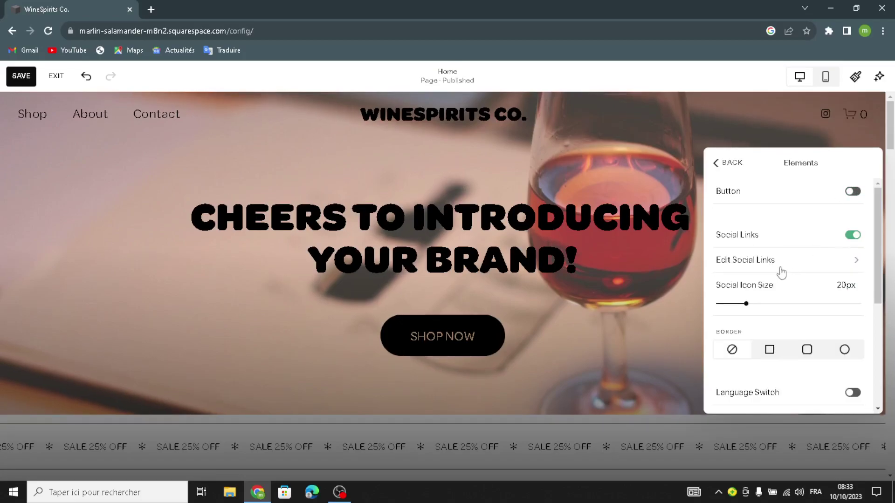
{"action": "left_click", "coordinate": [840, 259]}
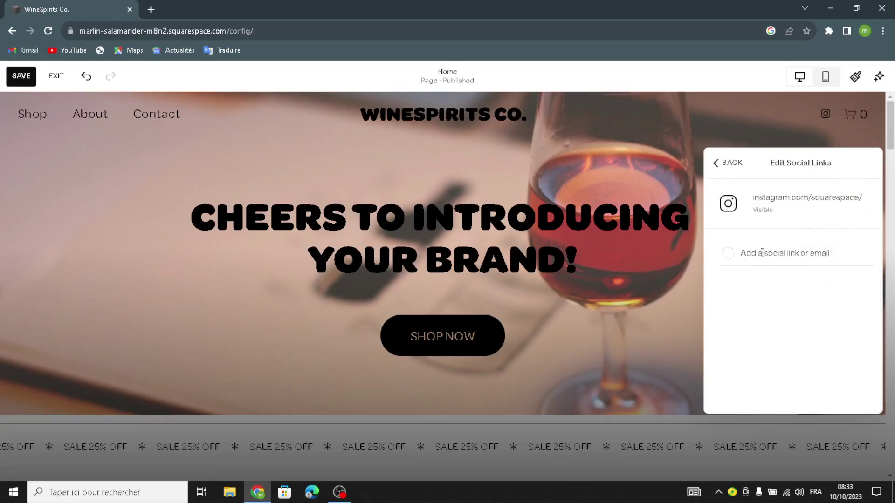
{"action": "left_click", "coordinate": [726, 163]}
Change the header cart icon style to the first, solid shopping-bag icon
{"action": "scroll", "coordinate": [765, 307], "scroll_direction": "down", "scroll_amount": 4}
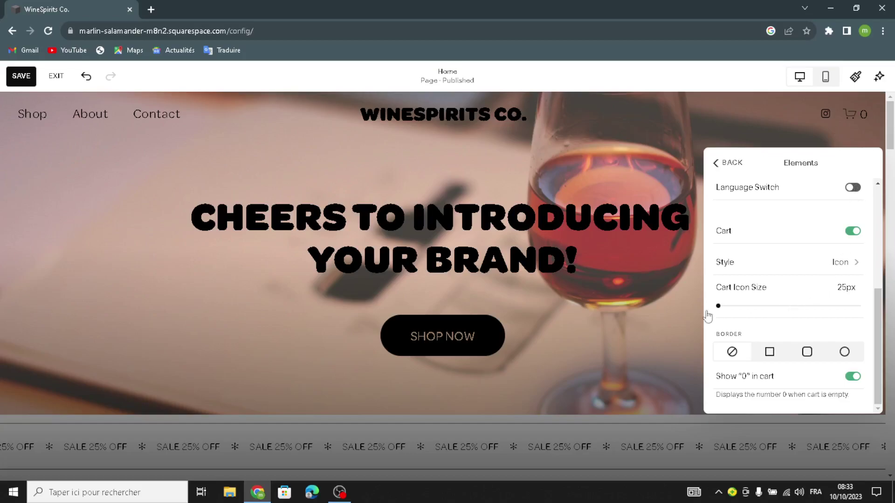
{"action": "left_click", "coordinate": [733, 261]}
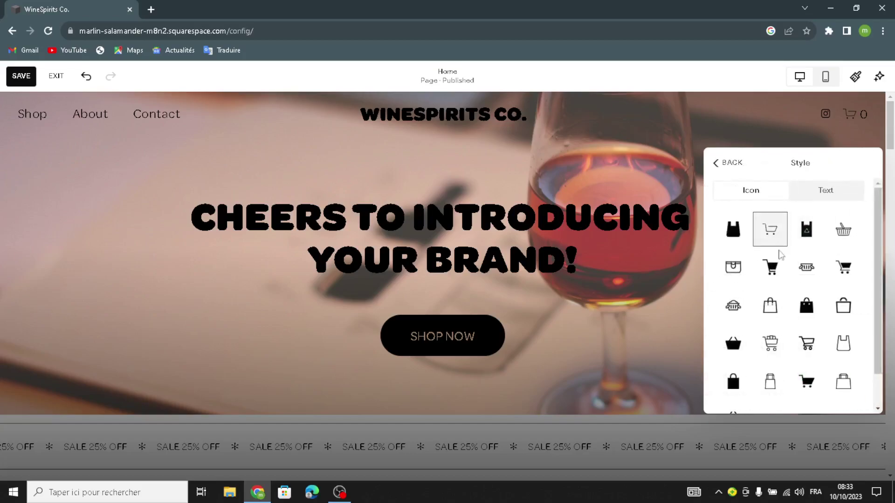
{"action": "left_click", "coordinate": [734, 238]}
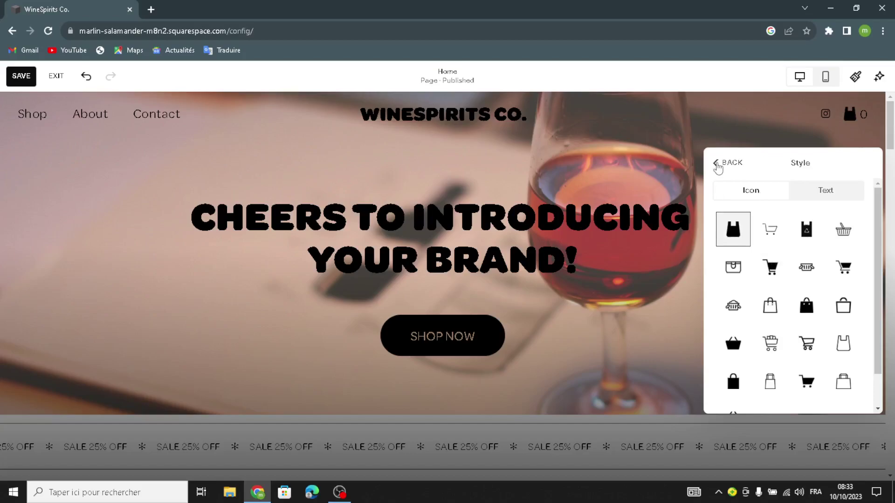
{"action": "left_click", "coordinate": [716, 164]}
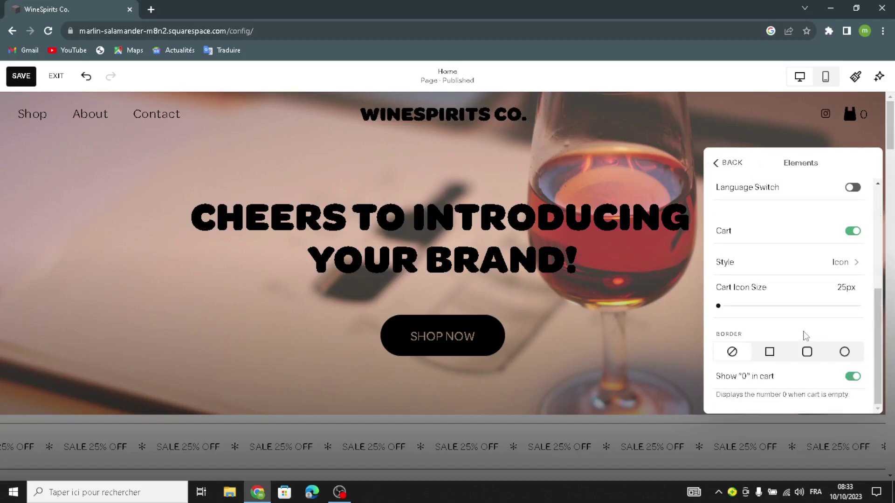
{"action": "left_click", "coordinate": [726, 158]}
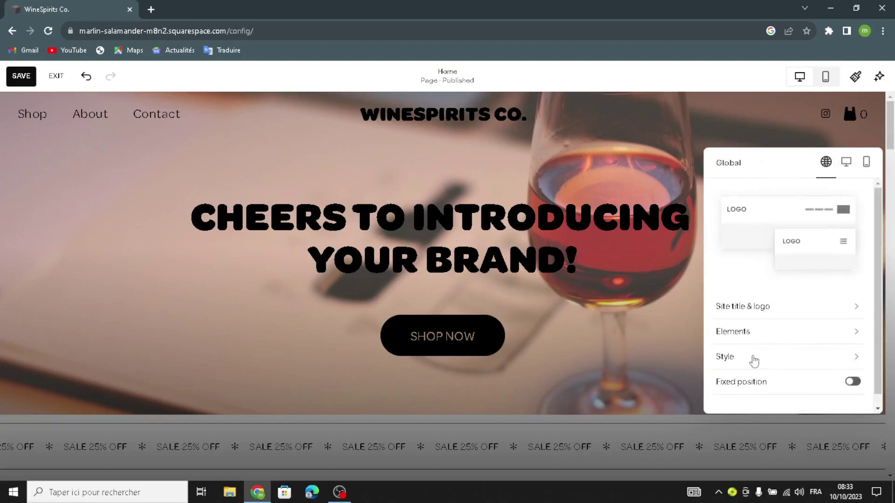
Keep the header background style as Dynamic and close the header settings
{"action": "left_click", "coordinate": [776, 364]}
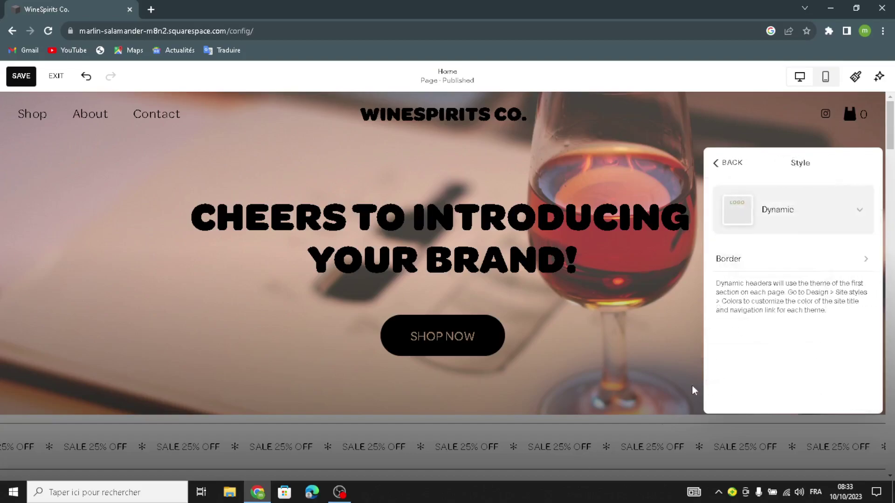
{"action": "left_click", "coordinate": [799, 222]}
{"action": "left_click", "coordinate": [751, 367]}
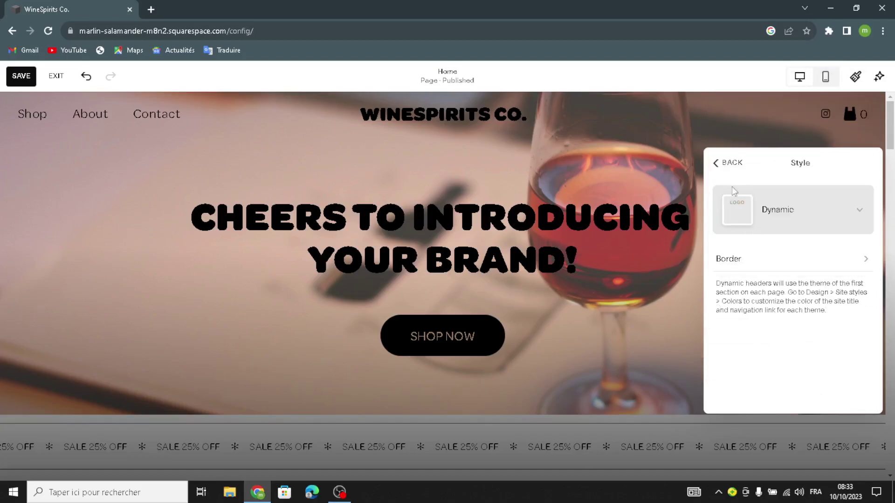
{"action": "left_click", "coordinate": [725, 162]}
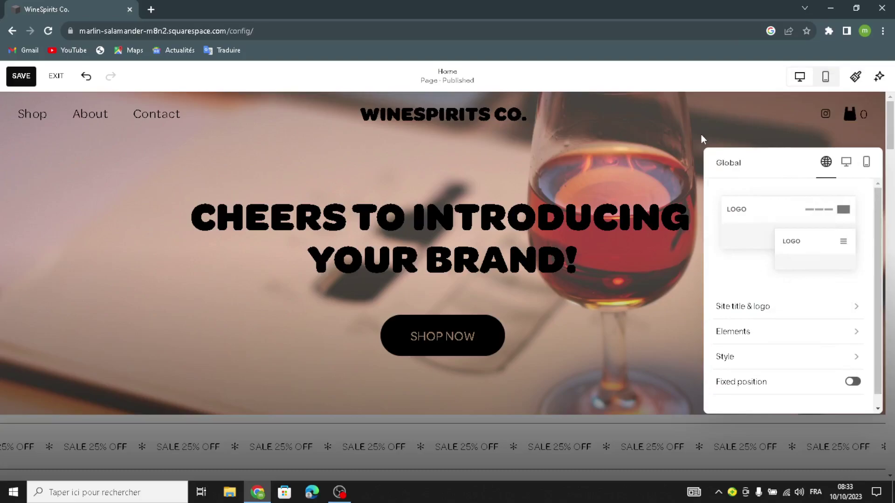
{"action": "left_click", "coordinate": [701, 135]}
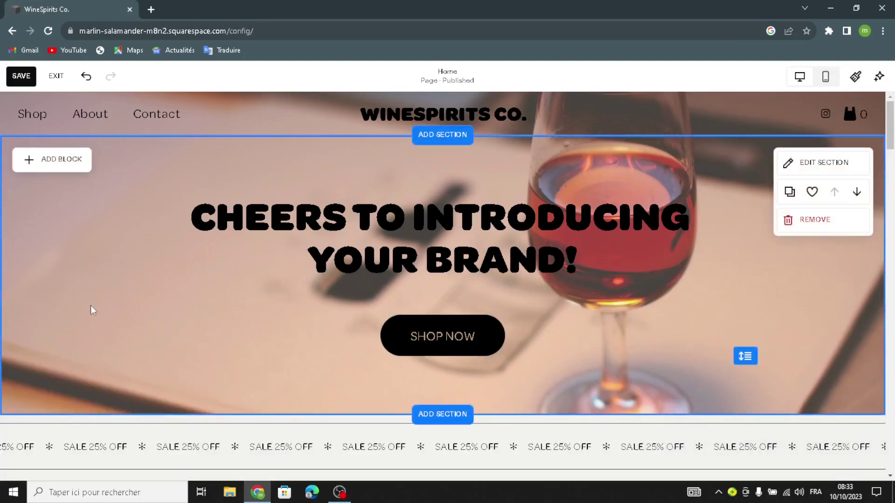